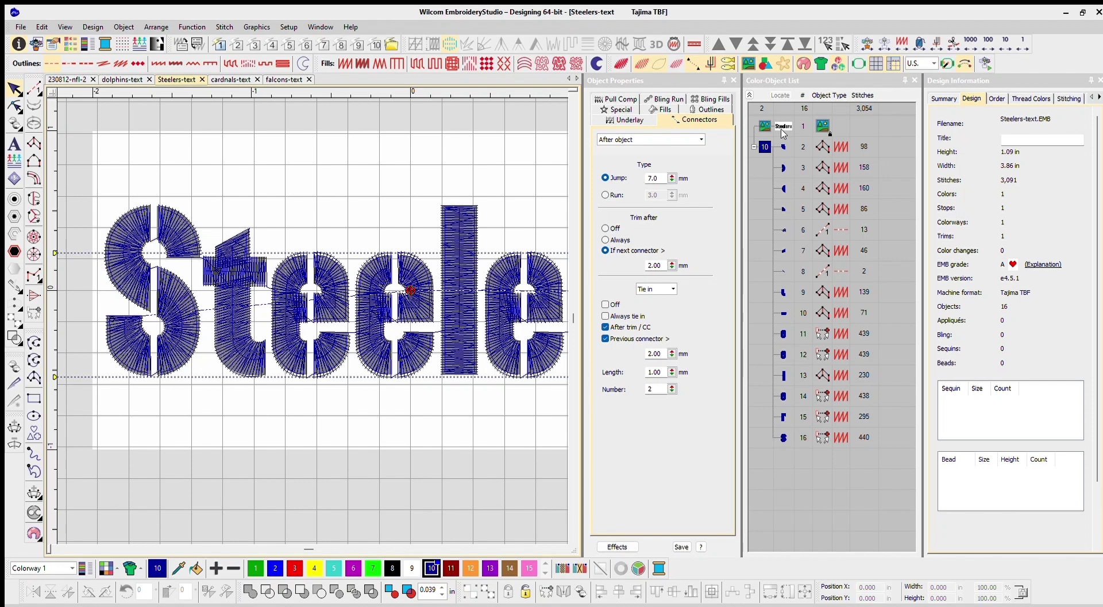
# Set the underlay of the lower stem of the t in Steelers to Edge run with a Zigzag second underlay.
pyautogui.click(784, 209)
pyautogui.click(784, 251)
pyautogui.moveTo(779, 254); pyautogui.dragTo(781, 278)
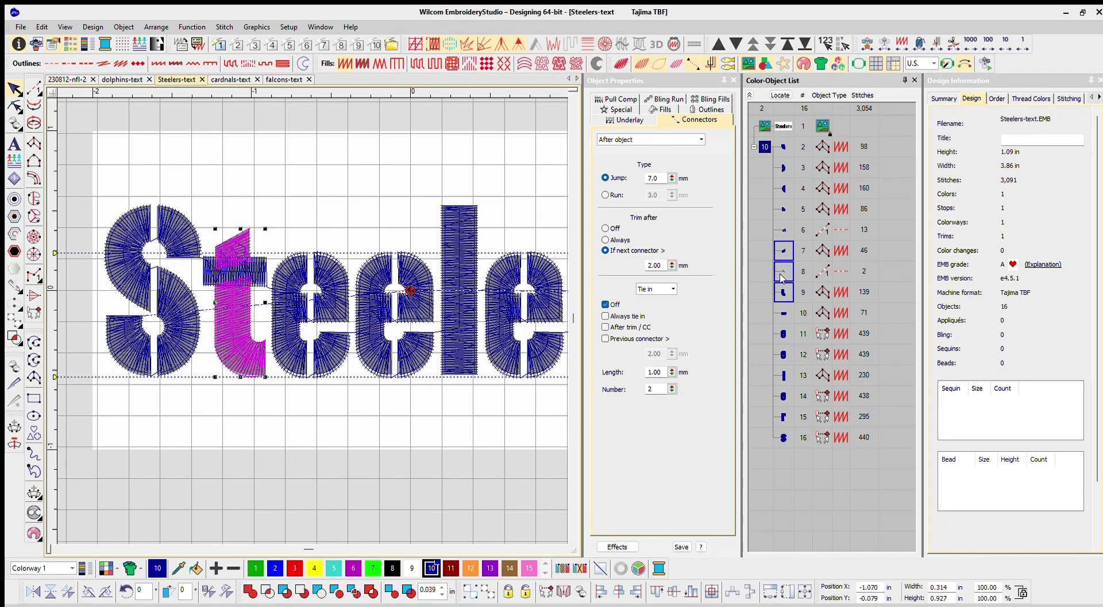
pyautogui.click(769, 318)
pyautogui.click(784, 250)
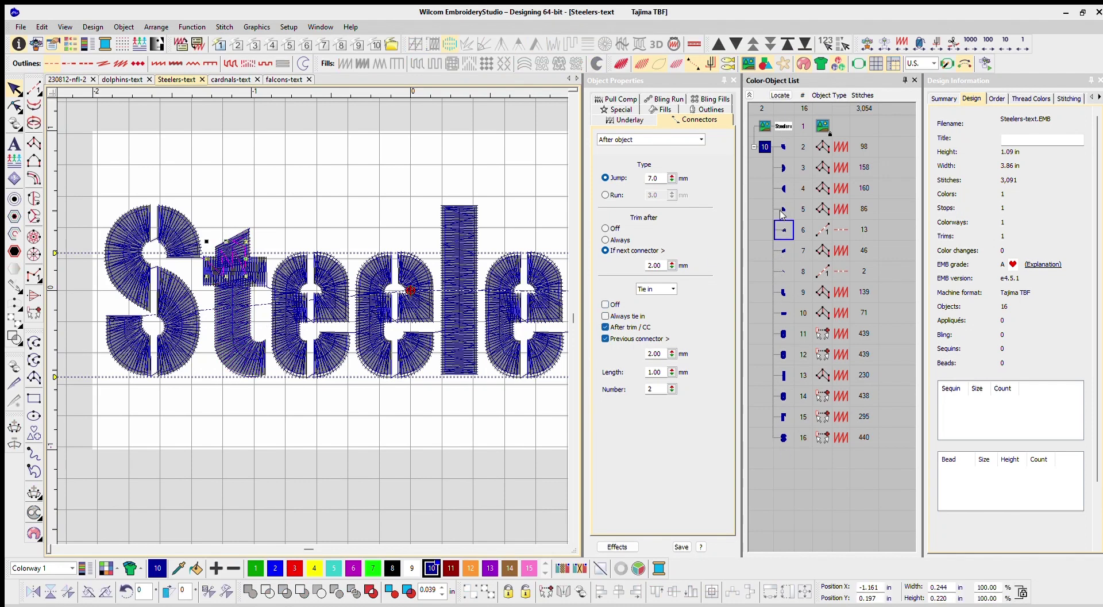
pyautogui.click(784, 292)
pyautogui.click(626, 119)
pyautogui.click(666, 166)
pyautogui.click(660, 185)
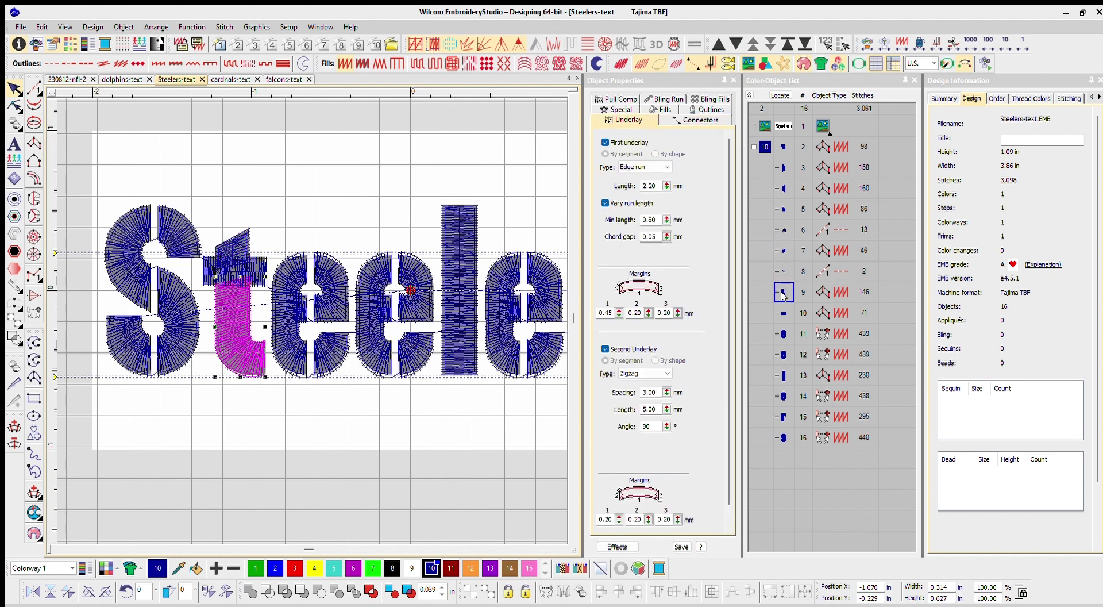
pyautogui.press('Escape')
pyautogui.press('0')
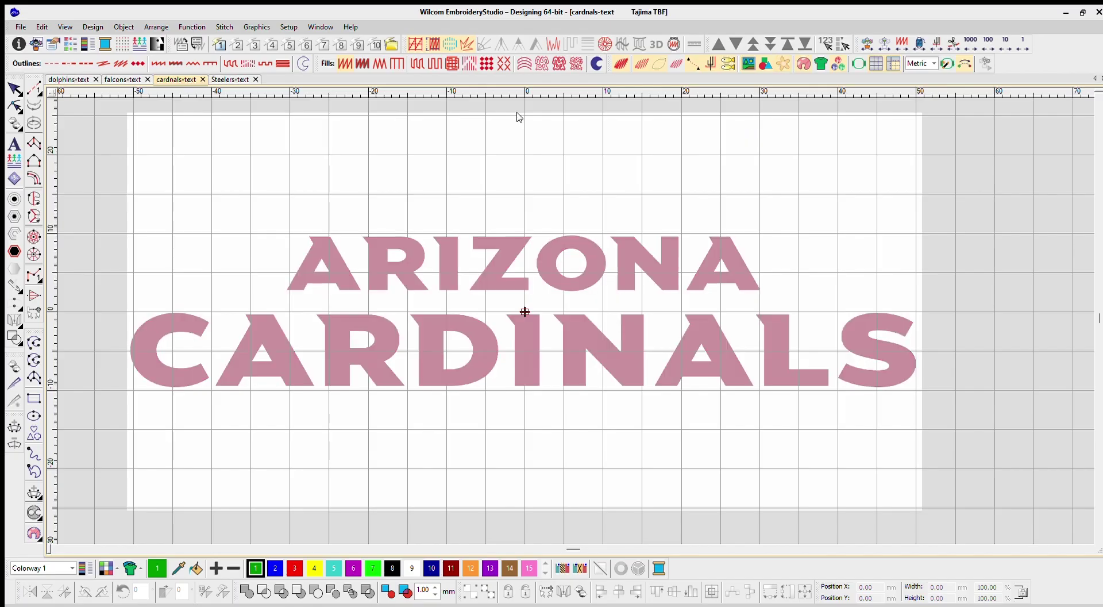
# Digitize the left leg of the first A in ARIZONA as a satin shape over the artwork in the cardnals-text design.
pyautogui.scroll(5, 231, 264)
pyautogui.click(232, 530)
pyautogui.click(439, 170)
pyautogui.scroll(-2, 401, 352)
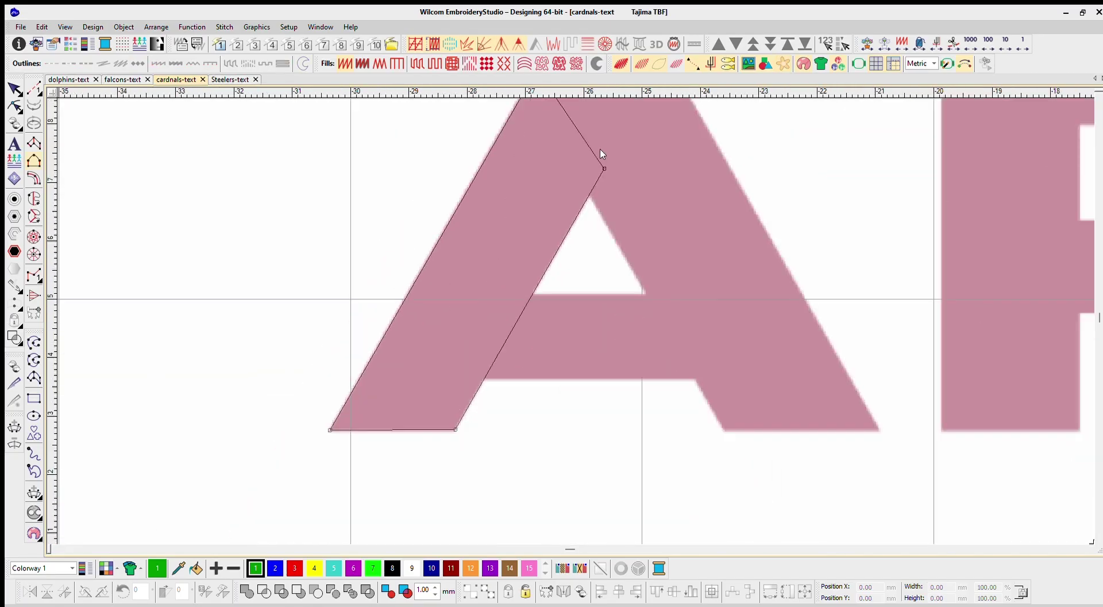
pyautogui.scroll(2, 517, 287)
pyautogui.click(557, 258)
pyautogui.click(564, 369)
pyautogui.scroll(-2, 517, 402)
pyautogui.click(494, 505)
pyautogui.press('Return')
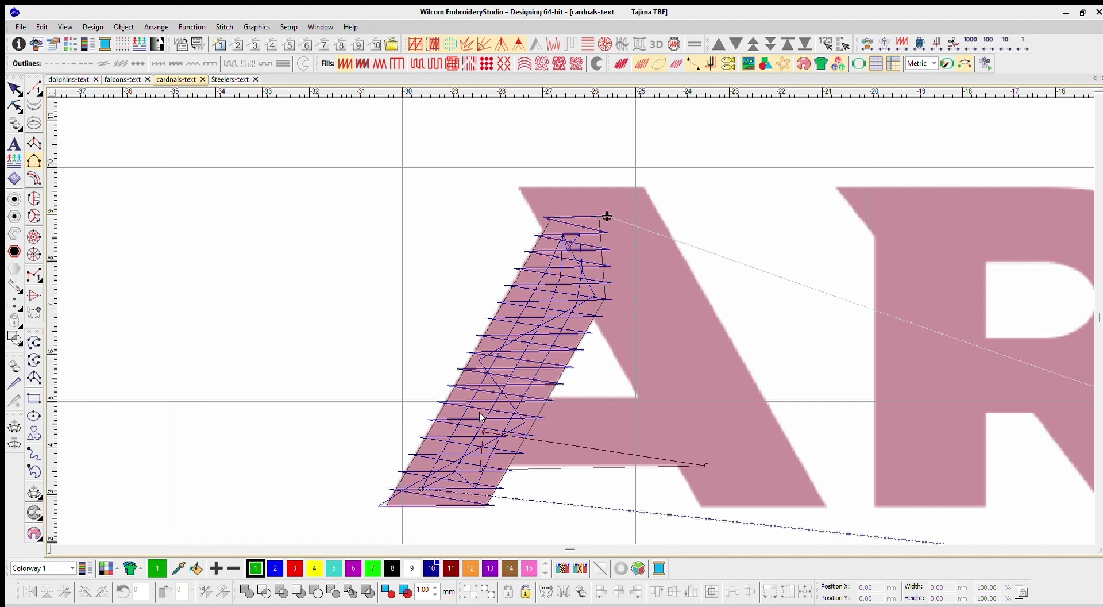
# Digitize the crossbar and the right leg of the A as separate satin shapes.
pyautogui.press('Return')
pyautogui.click(518, 184)
pyautogui.click(644, 185)
pyautogui.click(826, 506)
pyautogui.click(702, 506)
pyautogui.press('Return')
# Branch the three A pieces into one object with its exit at the lower outer corner of the right leg.
pyautogui.press('t')
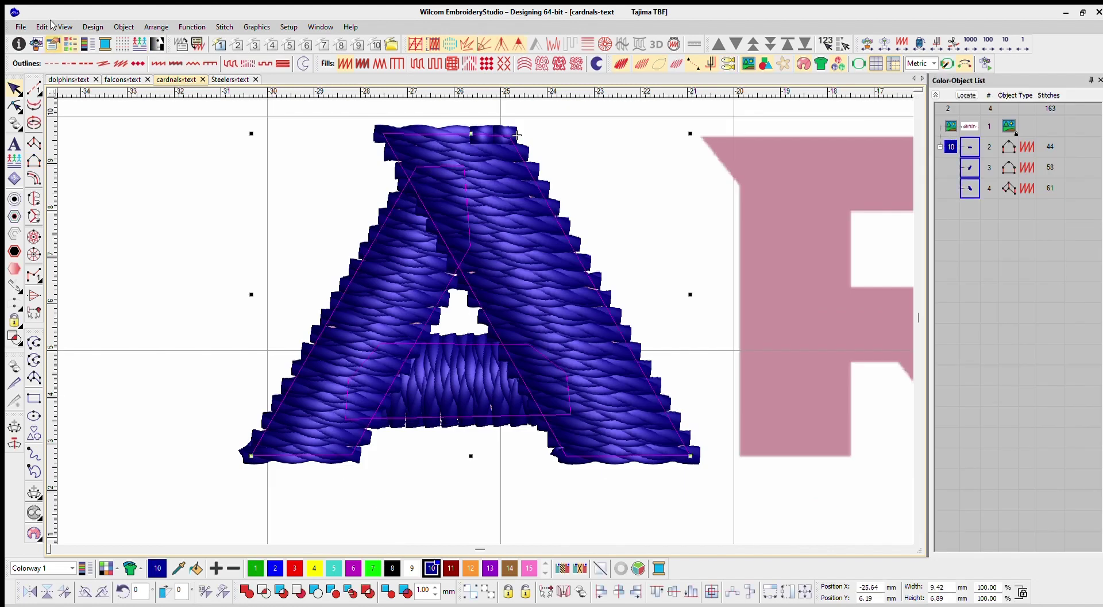
pyautogui.press('Escape')
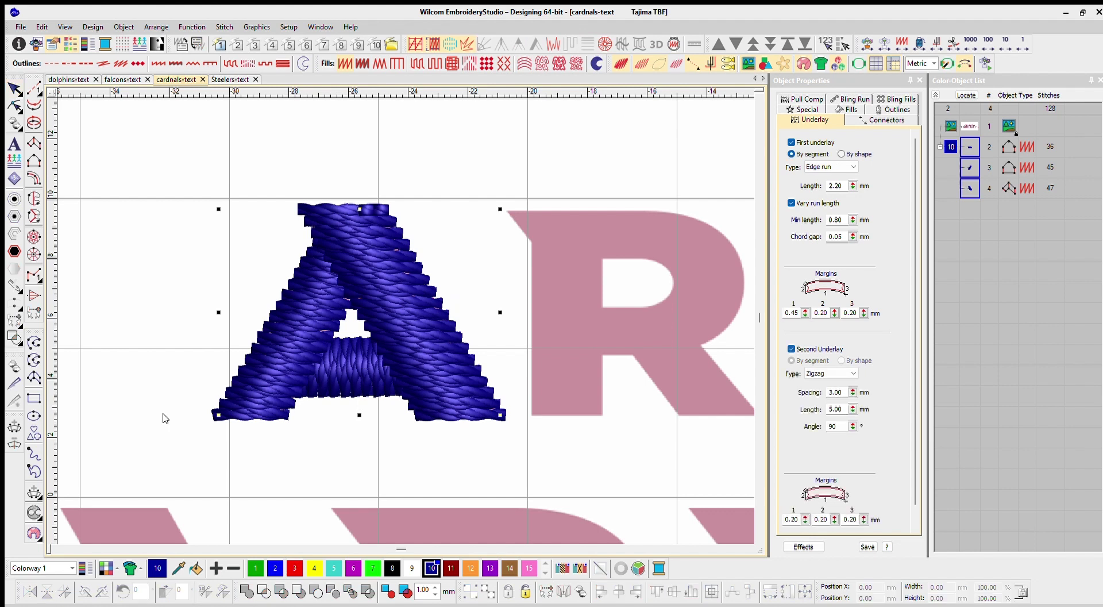
pyautogui.click(504, 414)
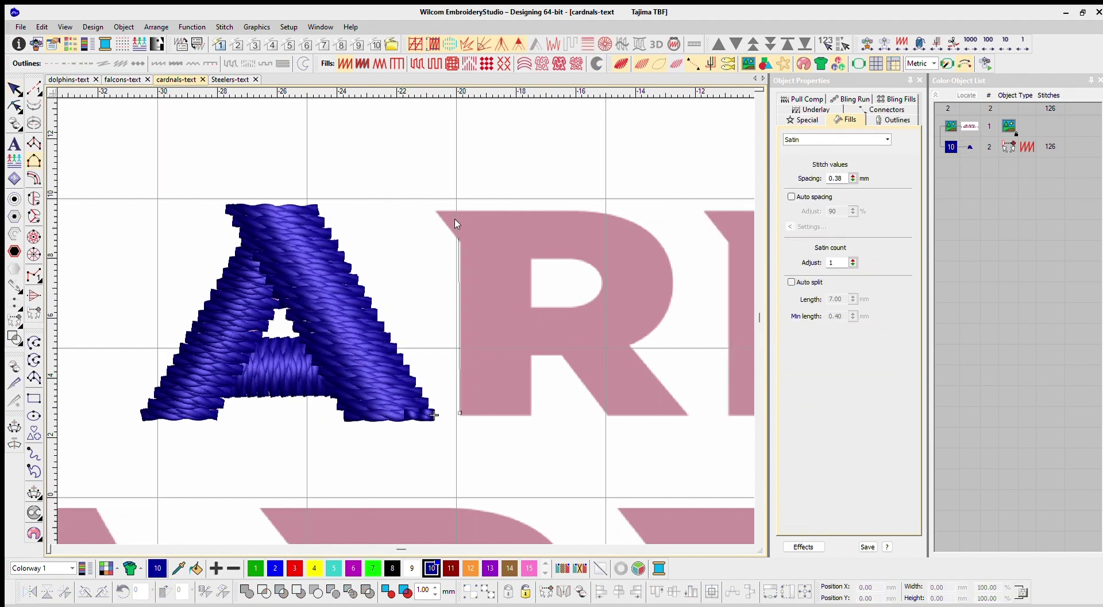
# Digitize the stem and bowl of the R as one satin shape with stitch-angle lines following the bowl.
pyautogui.click(580, 211)
pyautogui.rightClick(641, 225)
pyautogui.rightClick(672, 276)
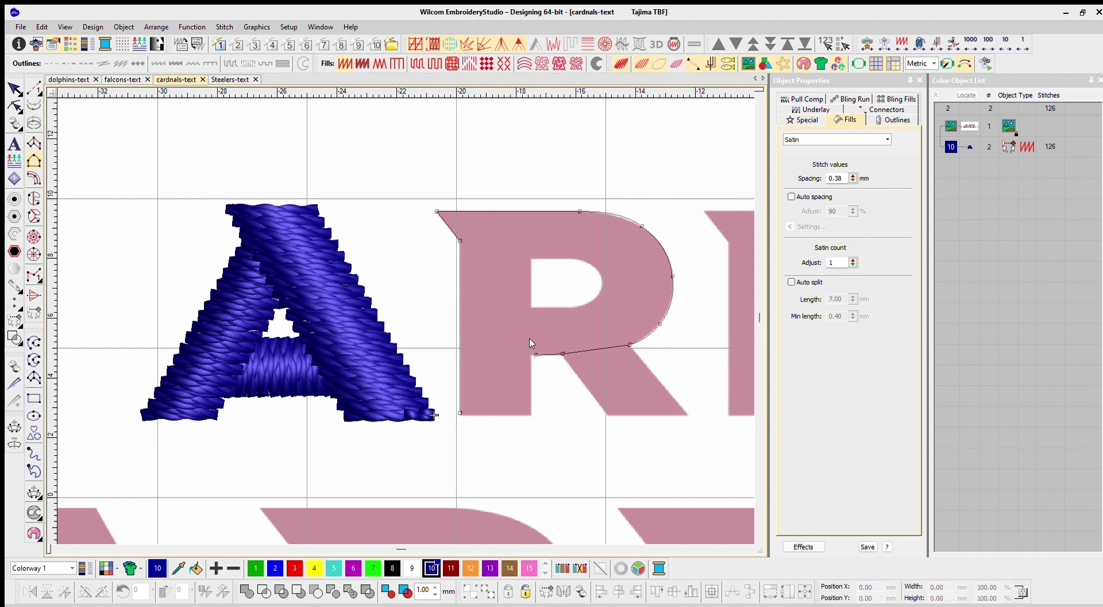
pyautogui.scroll(5, 531, 345)
pyautogui.scroll(-3, 402, 368)
pyautogui.click(406, 130)
pyautogui.click(474, 129)
pyautogui.rightClick(512, 155)
pyautogui.rightClick(507, 189)
pyautogui.click(477, 205)
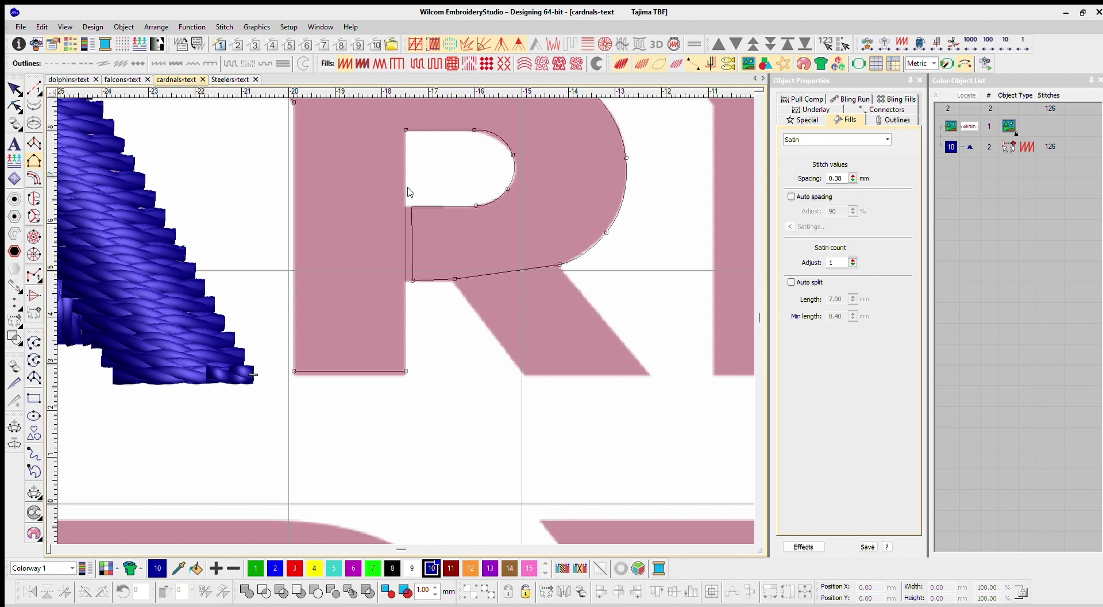
pyautogui.press('Return')
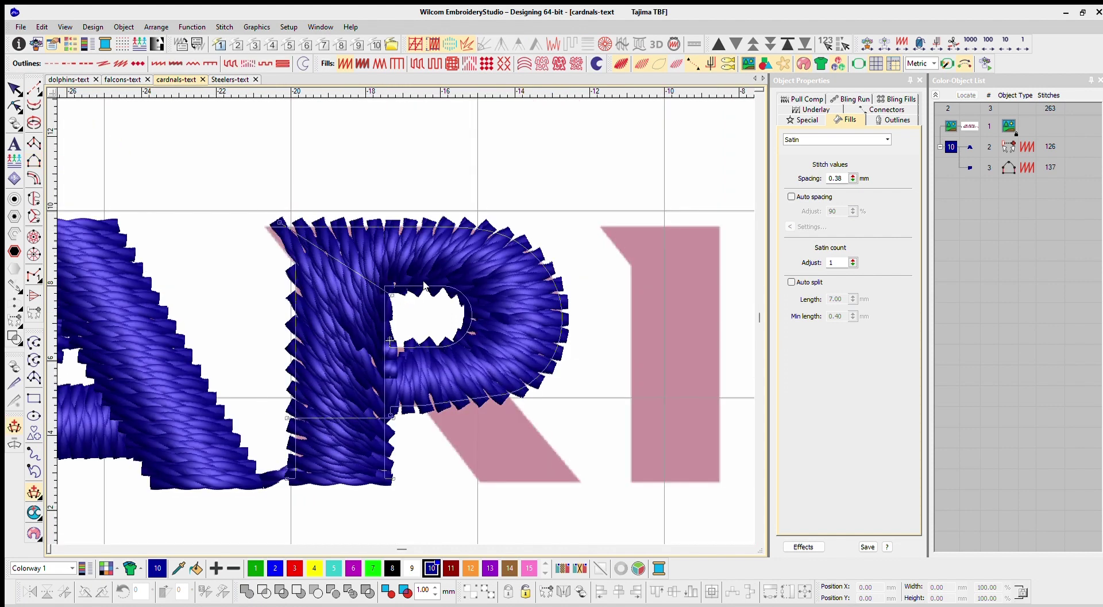
pyautogui.press('h')
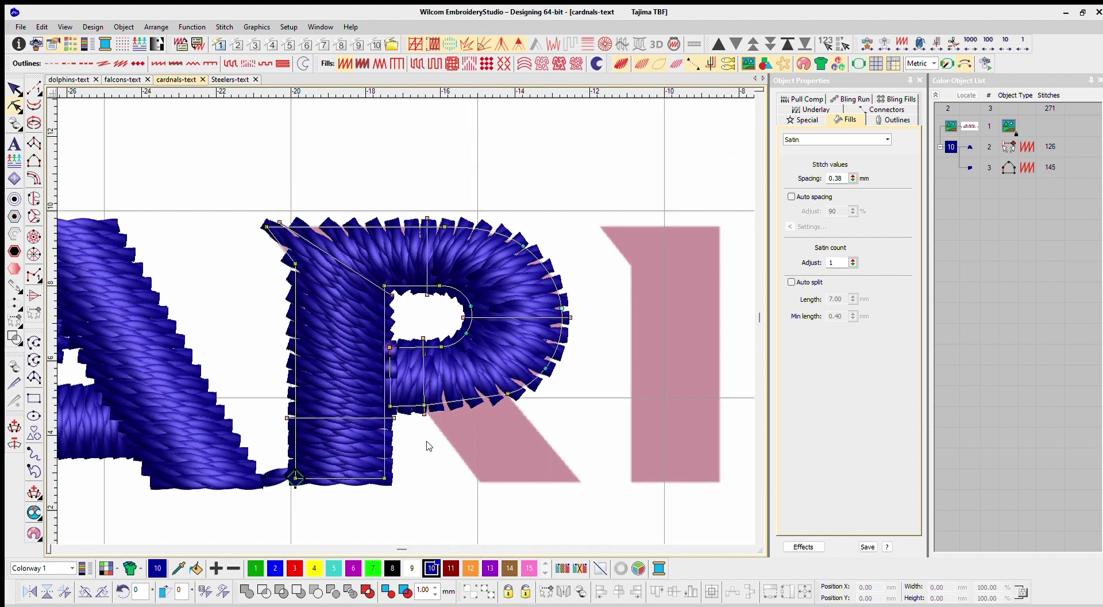
pyautogui.press('Escape')
# Digitize the diagonal leg of the R as a separate satin shape overlapping the bowl.
pyautogui.press('t')
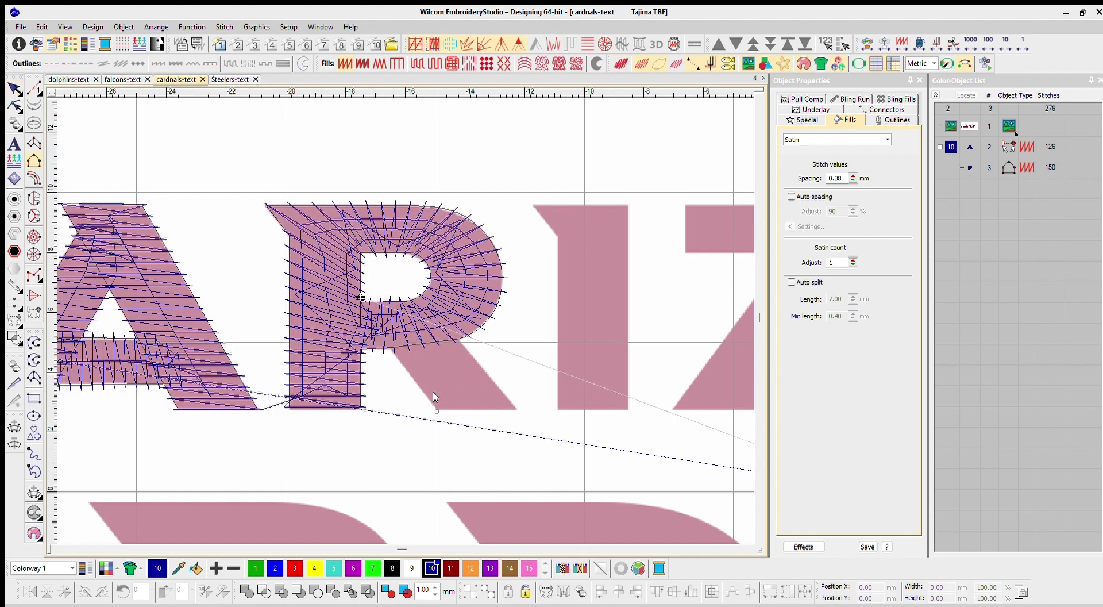
pyautogui.click(510, 389)
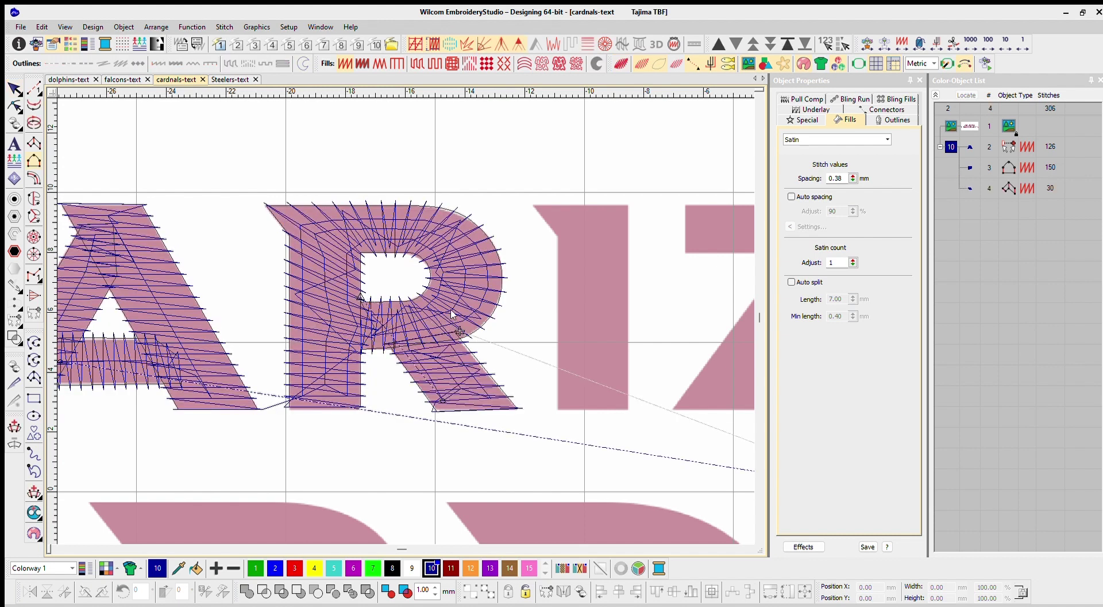
# Give both R pieces a Center Run first underlay without a second underlay, and branch them into one object.
pyautogui.click(970, 167)
pyautogui.keyDown('shift'); pyautogui.click(970, 187); pyautogui.keyUp('shift')
pyautogui.click(811, 109)
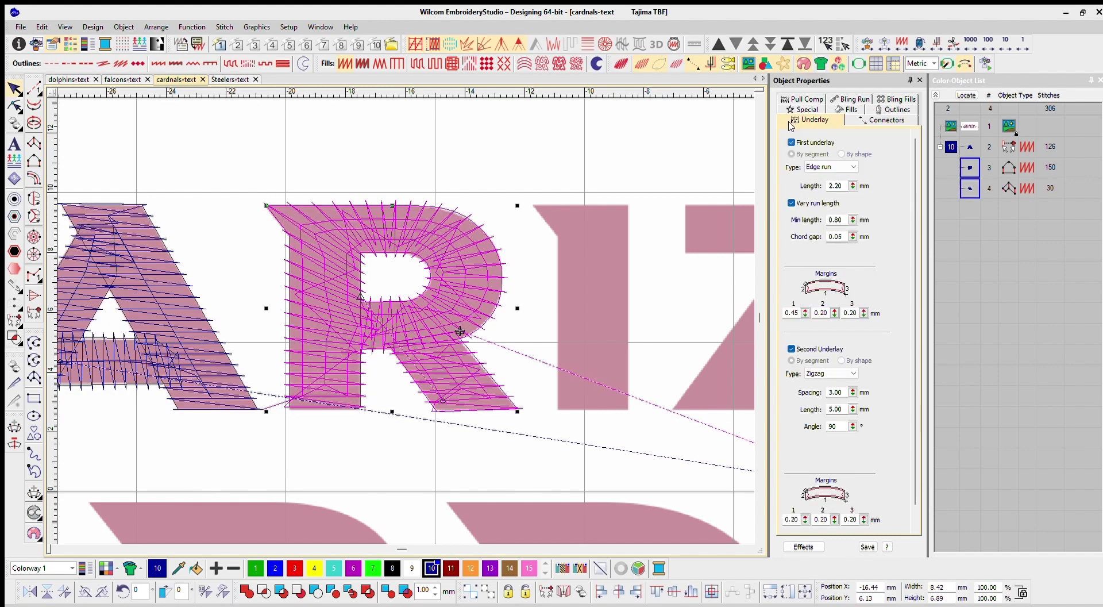
pyautogui.press('d')
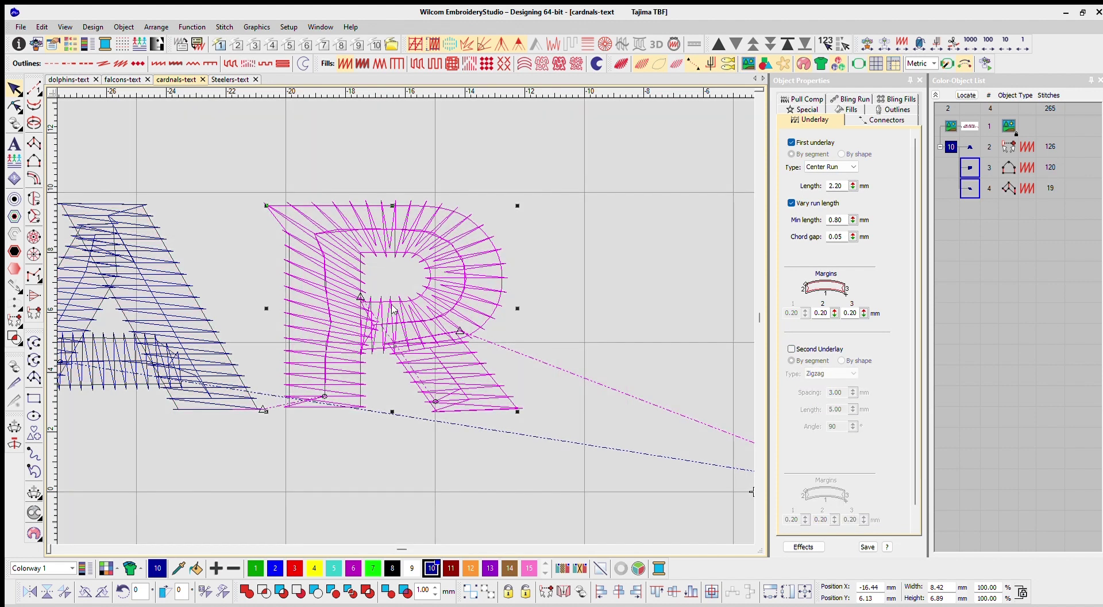
pyautogui.click(280, 395)
pyautogui.press('d')
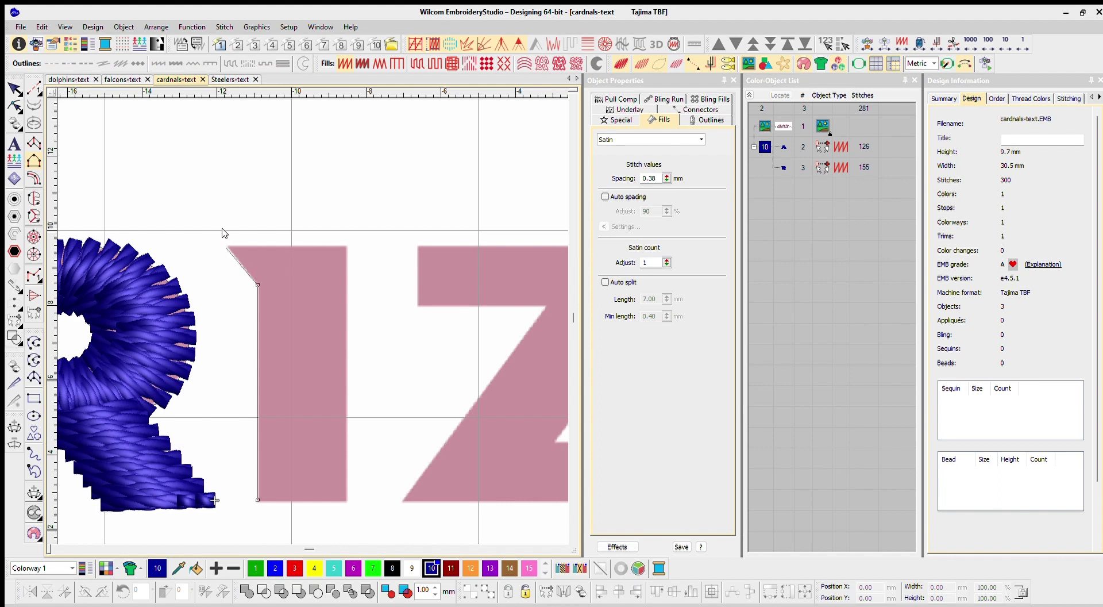
# Digitize the I of ARIZONA as a satin shape including the pointed serif at its upper left.
pyautogui.click(346, 500)
pyautogui.click(346, 246)
pyautogui.press('Return')
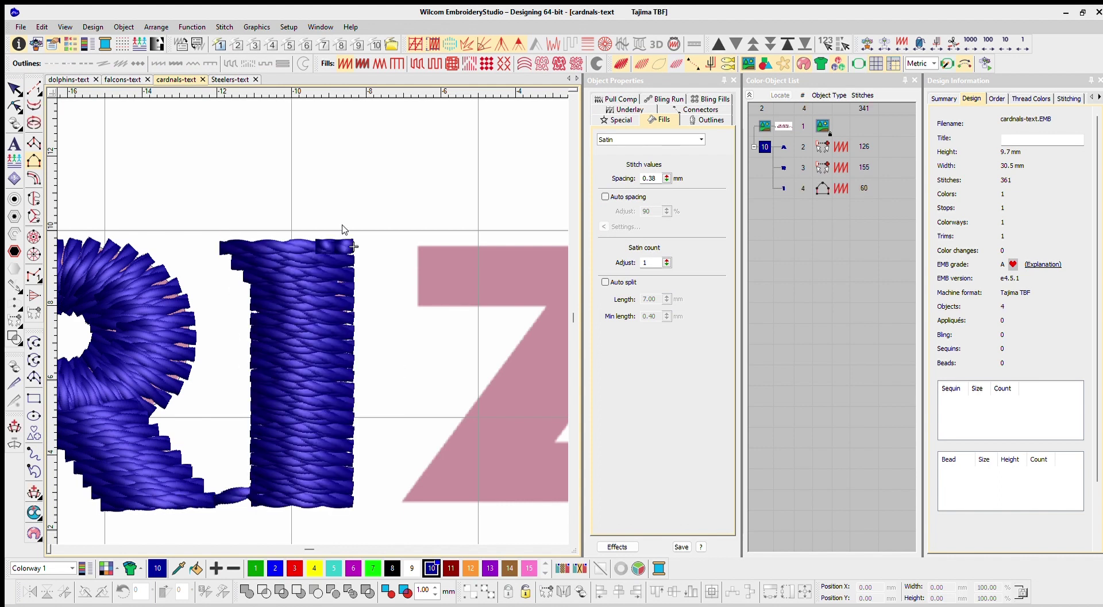
# Digitize the upper bar of the Z as a satin shape ending inside the diagonal's upper corner.
pyautogui.click(155, 265)
pyautogui.click(391, 266)
pyautogui.click(156, 323)
pyautogui.click(297, 323)
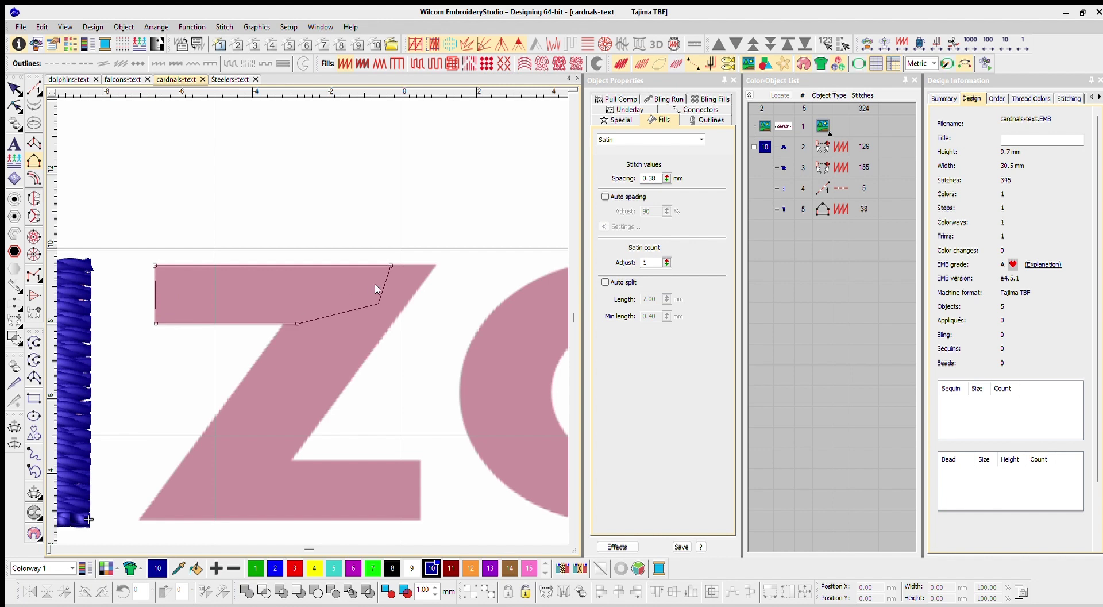
pyautogui.click(378, 310)
pyautogui.press('Return')
# Digitize the diagonal and the lower bar of the Z as two separate satin shapes.
pyautogui.click(434, 266)
pyautogui.click(283, 471)
pyautogui.click(204, 485)
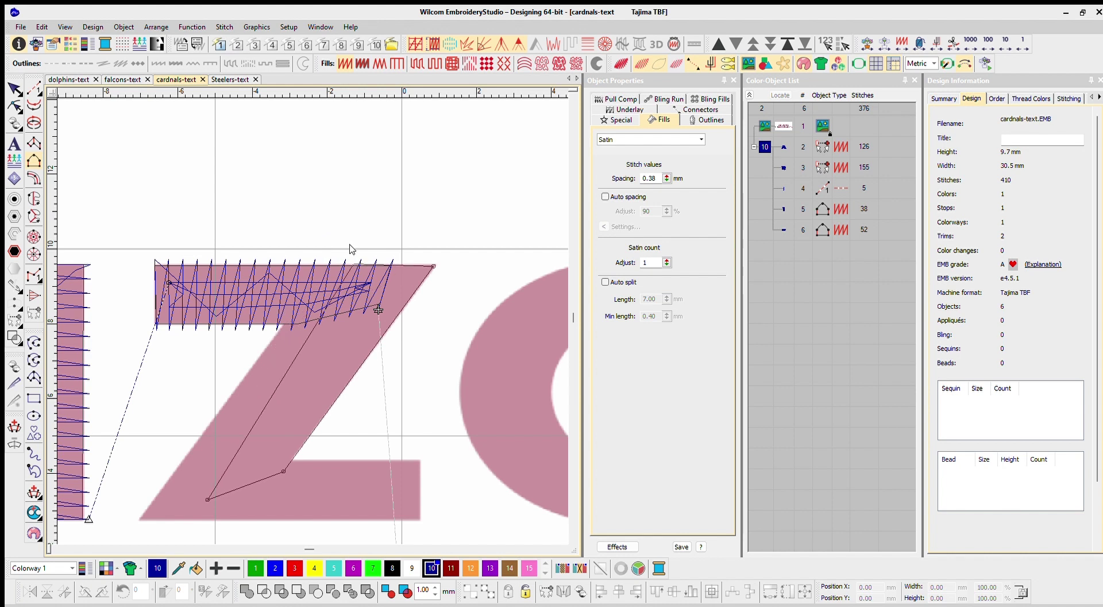
pyautogui.click(140, 518)
pyautogui.press('Return')
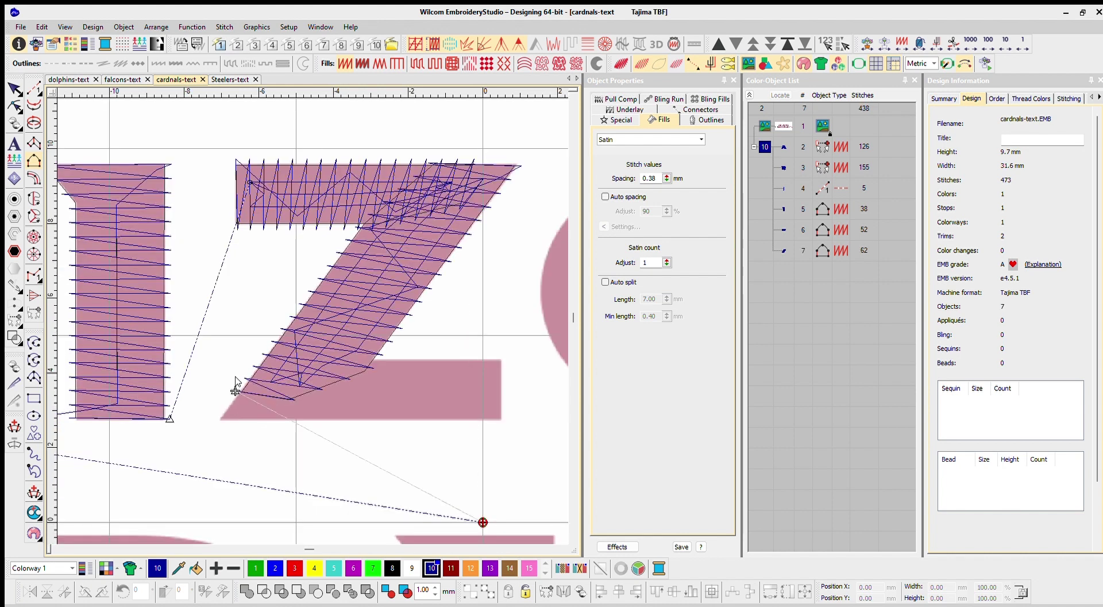
pyautogui.press('t')
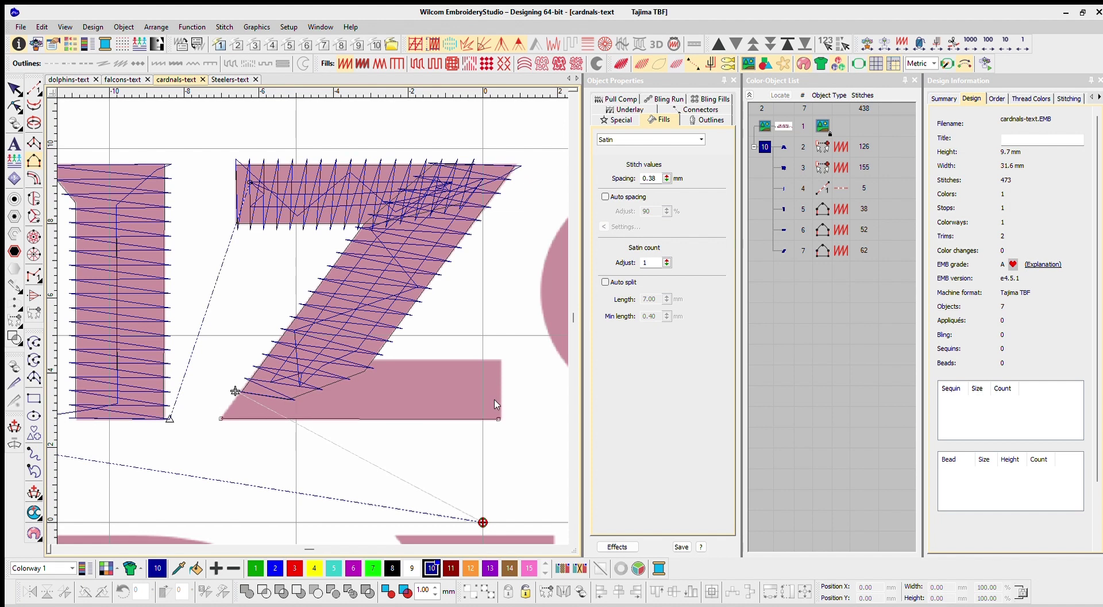
pyautogui.press('Return')
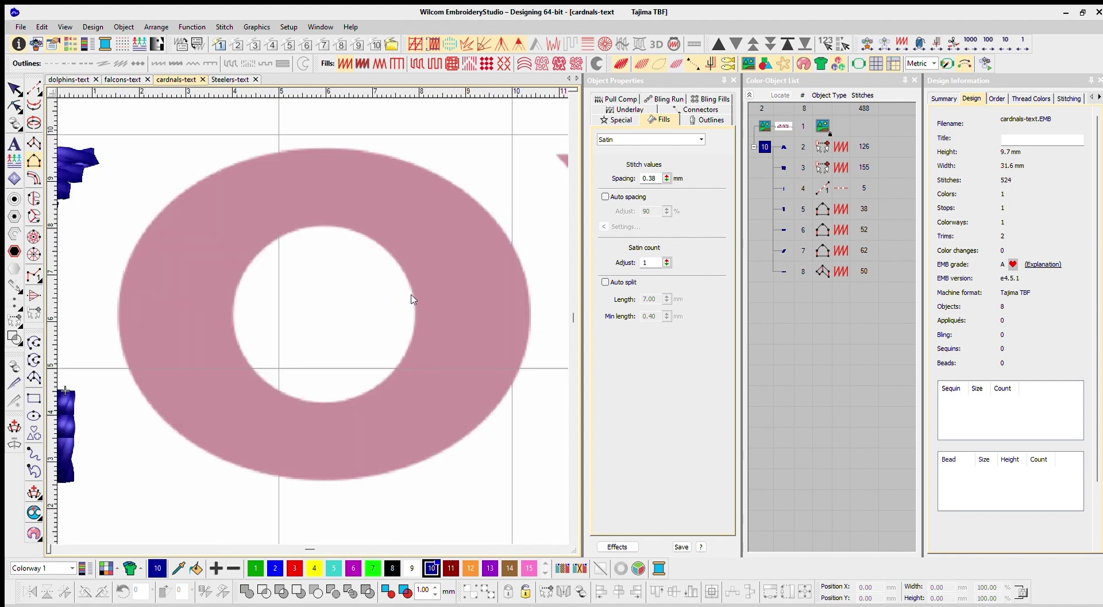
# Digitize the O as one ring-shaped satin object, tracing its inner curve and its outer curve.
pyautogui.rightClick(326, 228)
pyautogui.rightClick(256, 257)
pyautogui.rightClick(312, 400)
pyautogui.rightClick(375, 387)
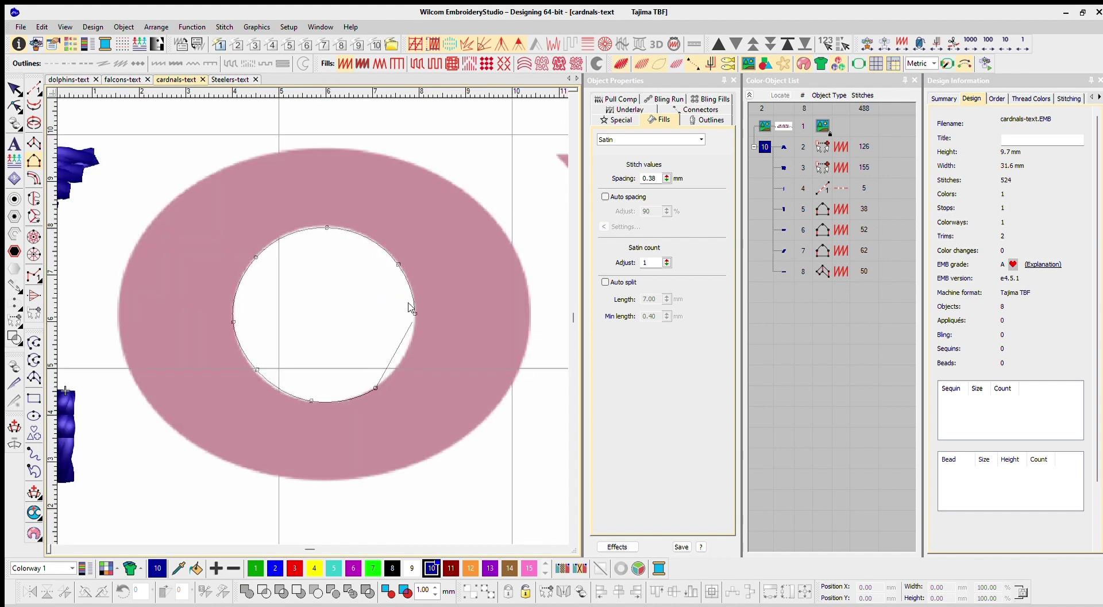
pyautogui.click(414, 314)
pyautogui.click(531, 309)
pyautogui.rightClick(497, 220)
pyautogui.rightClick(321, 148)
pyautogui.rightClick(171, 200)
pyautogui.rightClick(114, 325)
pyautogui.rightClick(165, 423)
pyautogui.rightClick(292, 480)
pyautogui.rightClick(417, 464)
pyautogui.press('Return')
# Reshape the O's outer end node to tighten the seam and add stitch-angle lines across its upper, left and lower sections.
pyautogui.scroll(3, 529, 299)
pyautogui.press('h')
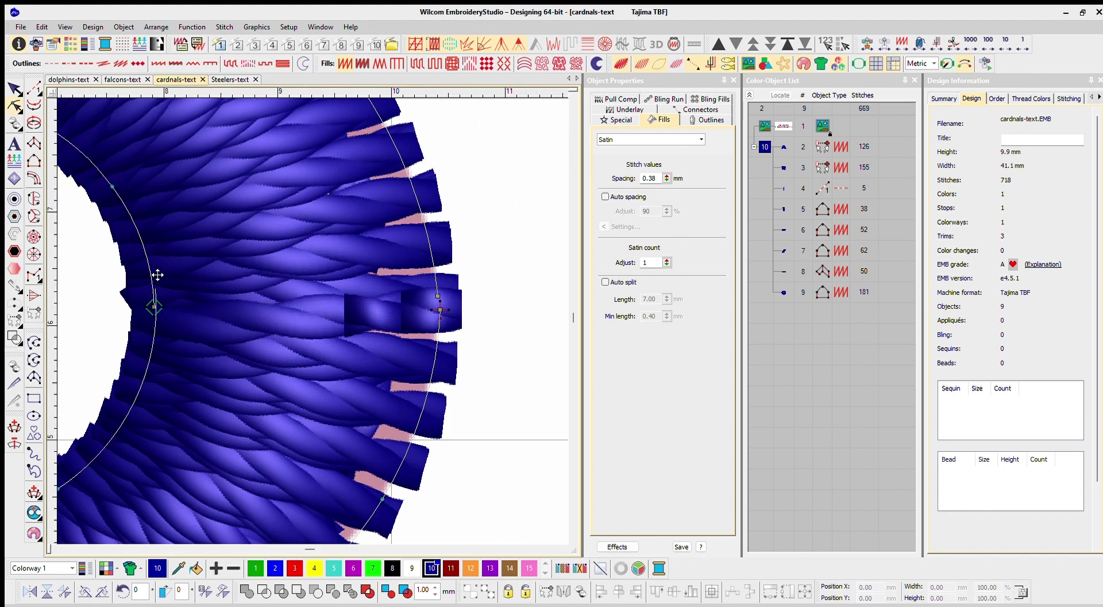
pyautogui.moveTo(441, 299); pyautogui.dragTo(440, 292)
pyautogui.scroll(-3, 234, 332)
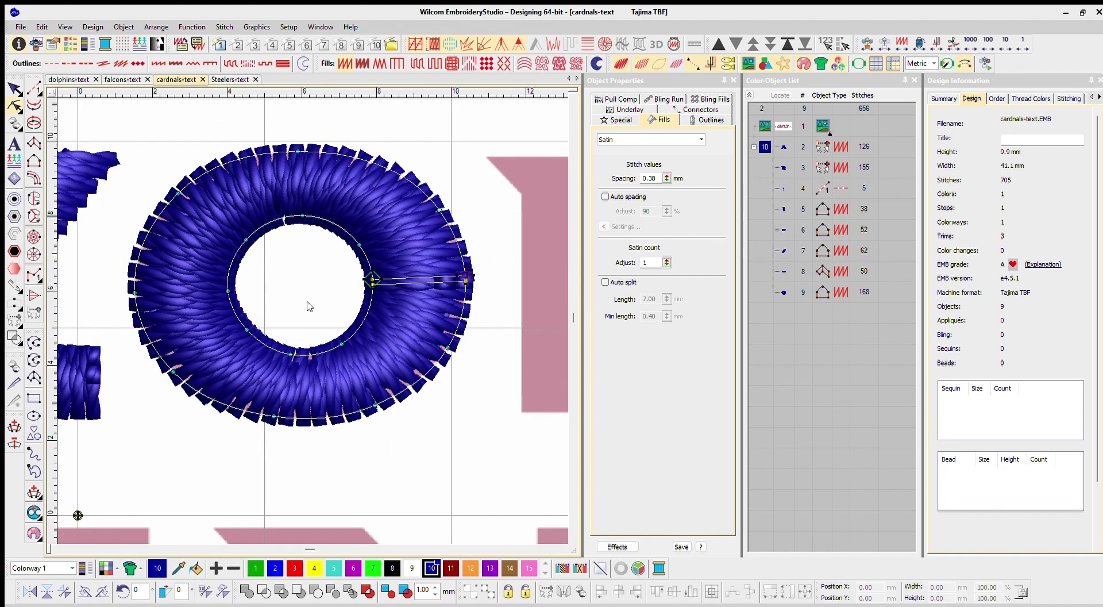
pyautogui.press('c')
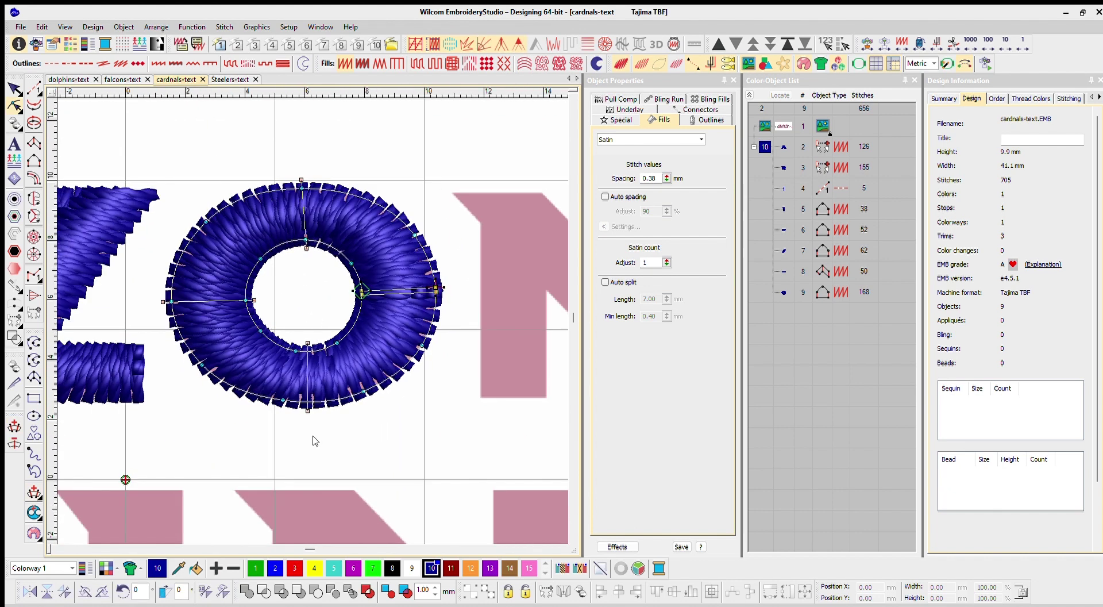
# Digitize the right leg of the N as a straight satin column.
pyautogui.click(355, 236)
pyautogui.click(357, 386)
pyautogui.click(406, 235)
pyautogui.click(411, 389)
pyautogui.press('Return')
pyautogui.scroll(2, 310, 306)
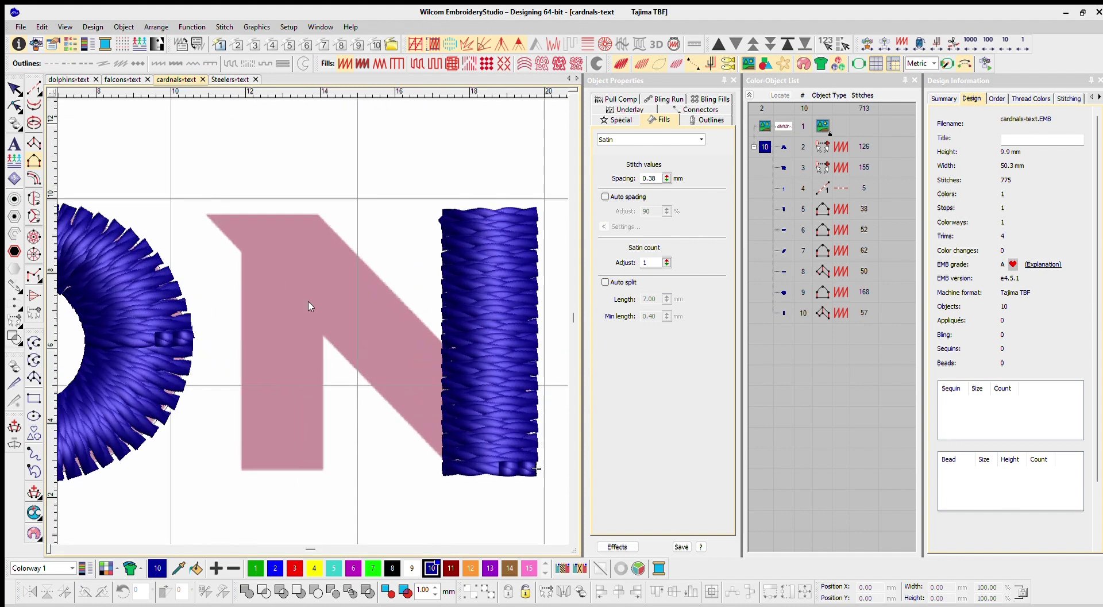
# Digitize the diagonal and the left leg of the N as satin shapes.
pyautogui.press('t')
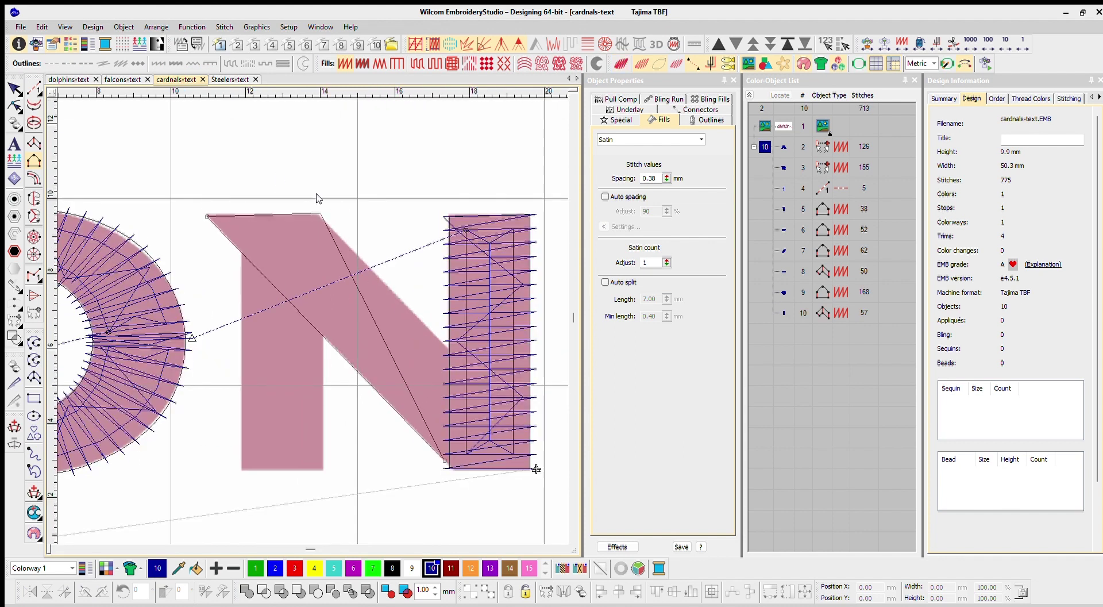
pyautogui.click(469, 353)
pyautogui.press('Return')
pyautogui.click(241, 258)
pyautogui.click(325, 467)
pyautogui.click(289, 224)
pyautogui.press('Return')
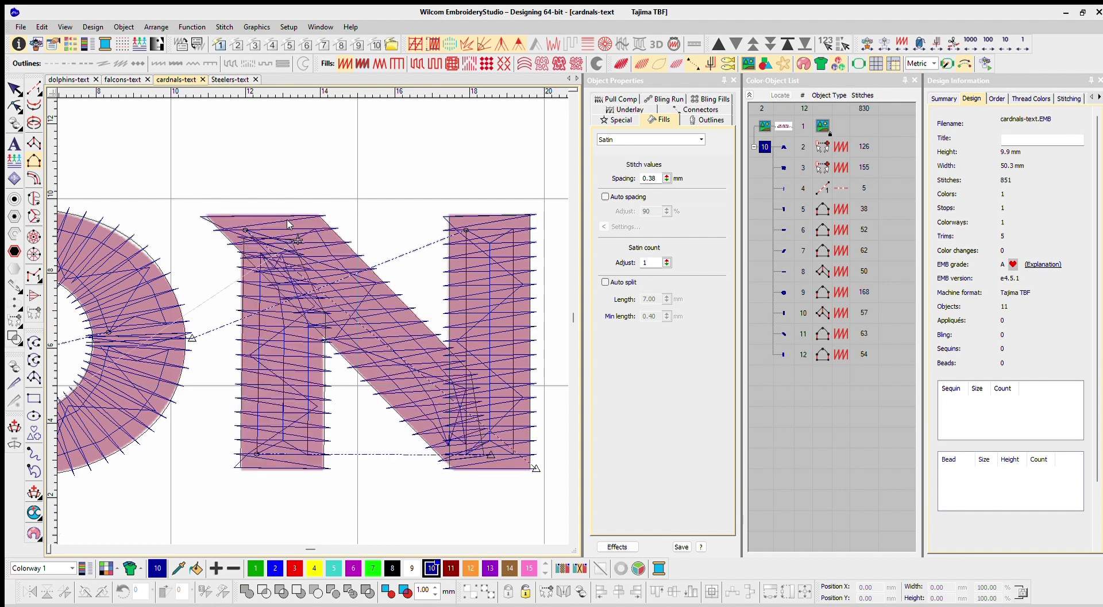
# Resequence the N pieces so the left leg stitches first, followed by the diagonal and the right leg.
pyautogui.press('t')
pyautogui.press('Escape')
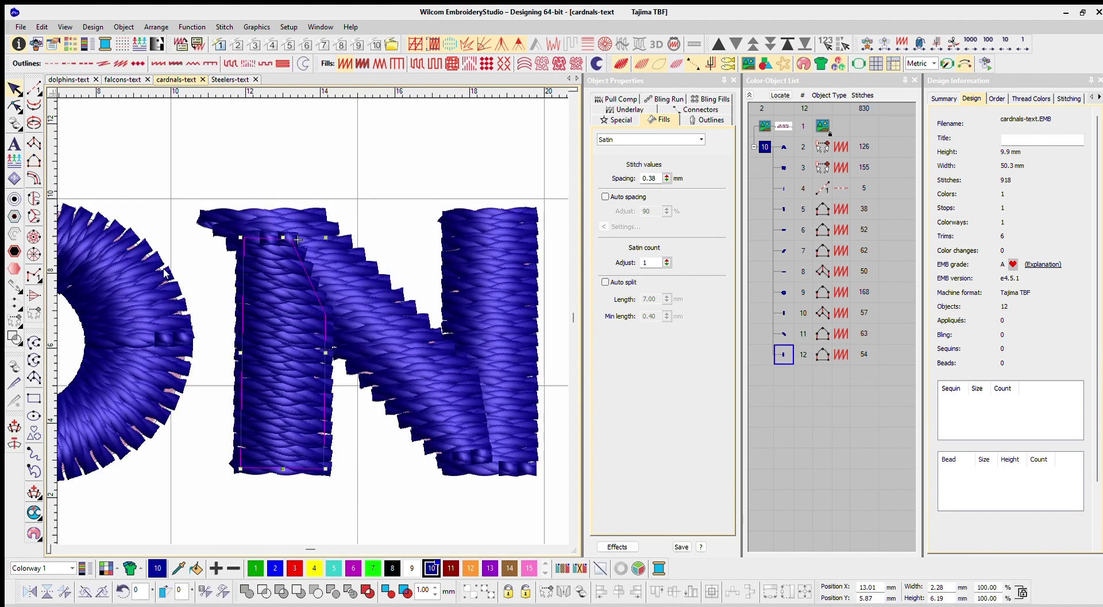
pyautogui.press('Escape')
# Paste a copy of the finished A for the last letter of ARIZONA.
pyautogui.press('0')
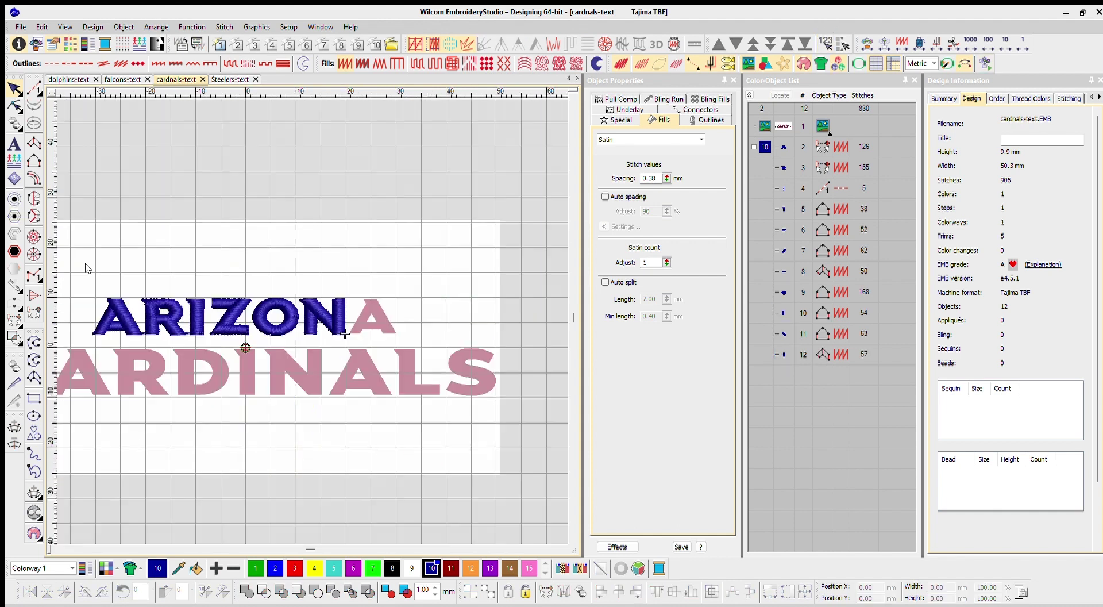
pyautogui.hotkey('ctrl', 'v')
# Digitize the C of CARDINALS as one curved satin shape, tracing its inner and outer edges.
pyautogui.scroll(5, 344, 330)
pyautogui.click(33, 145)
pyautogui.rightClick(213, 296)
pyautogui.rightClick(212, 358)
pyautogui.rightClick(281, 399)
pyautogui.click(371, 383)
pyautogui.click(405, 223)
pyautogui.rightClick(321, 191)
pyautogui.rightClick(211, 198)
pyautogui.rightClick(110, 286)
pyautogui.rightClick(124, 394)
pyautogui.rightClick(198, 461)
pyautogui.rightClick(317, 468)
pyautogui.click(401, 436)
pyautogui.press('Return')
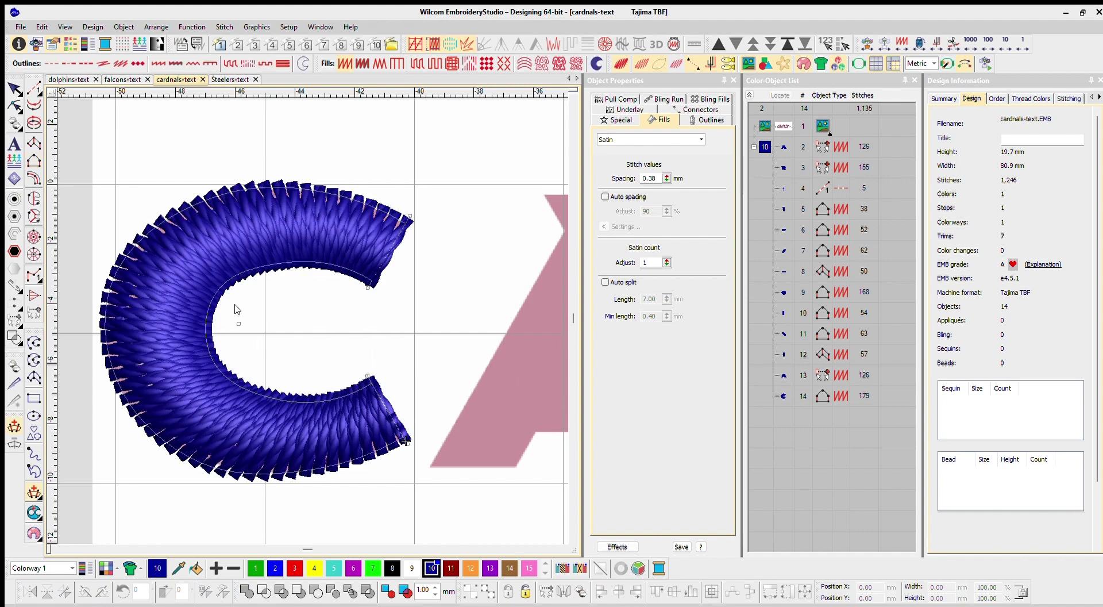
# Add stitch-angle lines across the upper curve, the left side and the lower curve of the C.
pyautogui.hscroll(-2, 238, 308)
pyautogui.press('Return')
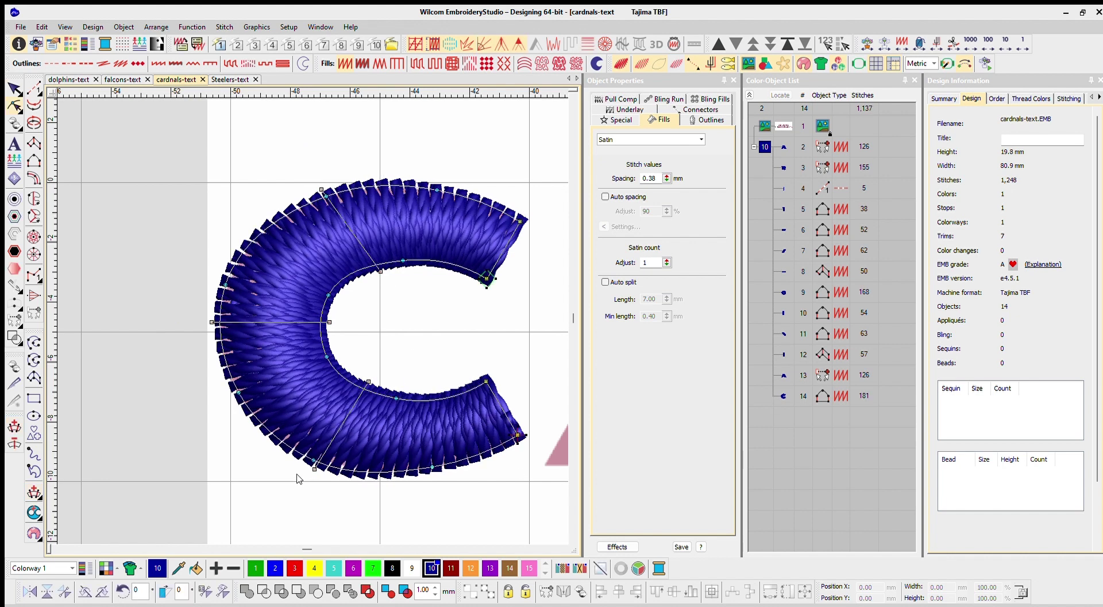
# Paste a copy of the A and enlarge it over the first A of CARDINALS.
pyautogui.hotkey('shift', 'z')
pyautogui.hotkey('ctrl', 'v')
pyautogui.click(337, 302)
pyautogui.moveTo(339, 325); pyautogui.dragTo(373, 299)
pyautogui.scroll(3, 287, 339)
pyautogui.scroll(-3, 323, 325)
# Copy the R of ARIZONA and enlarge the copy over the R of CARDINALS.
pyautogui.click(356, 213)
pyautogui.hotkey('ctrl', 'c')
pyautogui.hotkey('ctrl', 'v')
pyautogui.click(342, 275)
pyautogui.moveTo(342, 275); pyautogui.dragTo(354, 261)
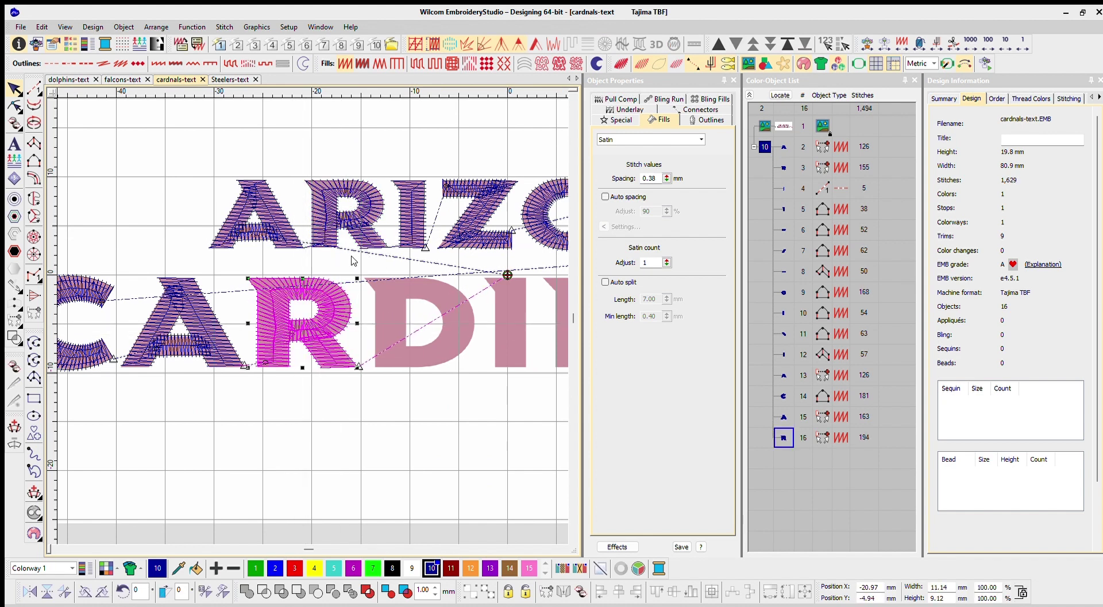
# Start a closed satin shape for the D of CARDINALS, tracing its inner counter from the middle of the stem.
pyautogui.scroll(2, 475, 254)
pyautogui.scroll(4, 300, 320)
pyautogui.click(300, 341)
pyautogui.click(300, 232)
pyautogui.rightClick(370, 230)
pyautogui.rightClick(450, 275)
pyautogui.rightClick(473, 351)
pyautogui.rightClick(428, 436)
pyautogui.click(299, 458)
pyautogui.click(300, 350)
# Trace the outer edge of the D around the serif, stem and bowl, and complete the satin shape.
pyautogui.click(150, 343)
pyautogui.click(152, 193)
pyautogui.click(101, 132)
pyautogui.rightClick(438, 114)
pyautogui.rightClick(410, 154)
pyautogui.rightClick(507, 286)
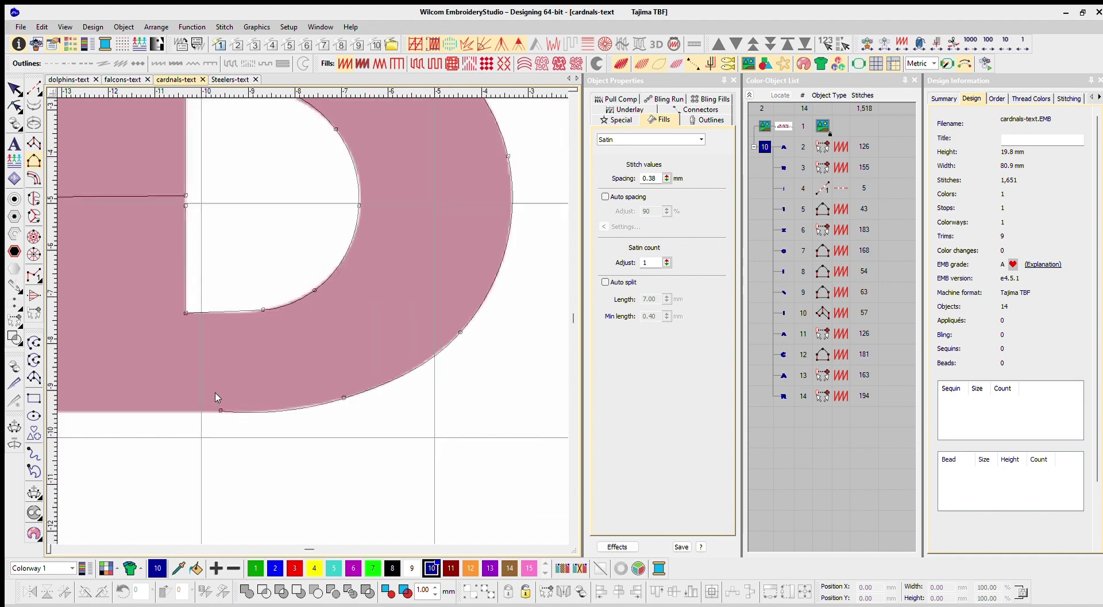
pyautogui.scroll(1, 285, 342)
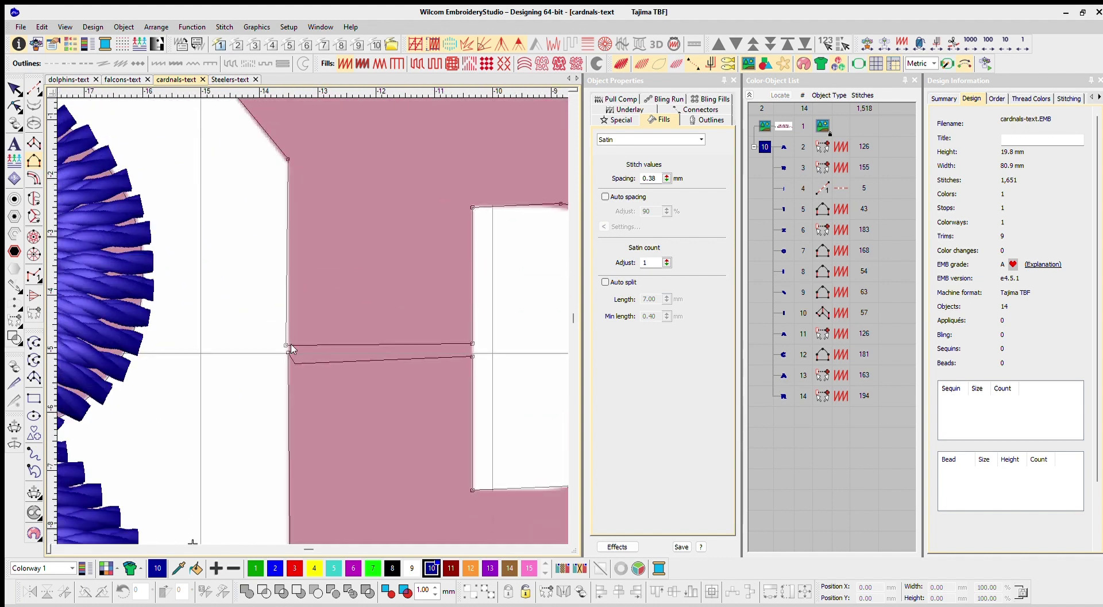
pyautogui.press('Return')
# Add stitch-angle lines around the D and adjust the nodes at the gap in its stem.
pyautogui.scroll(-4, 319, 294)
pyautogui.press('c')
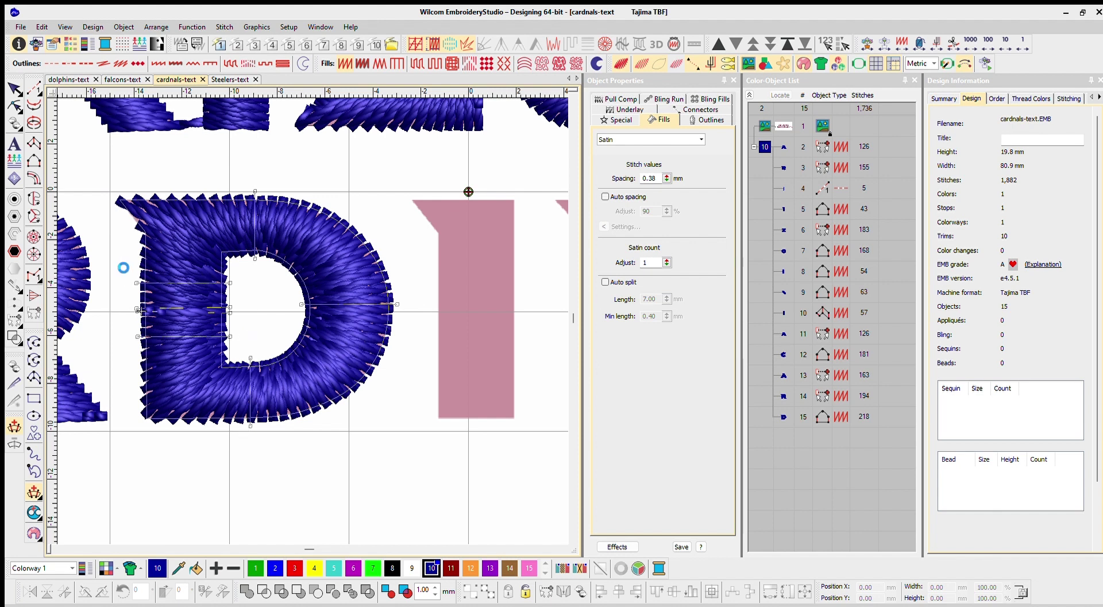
pyautogui.scroll(8, 320, 308)
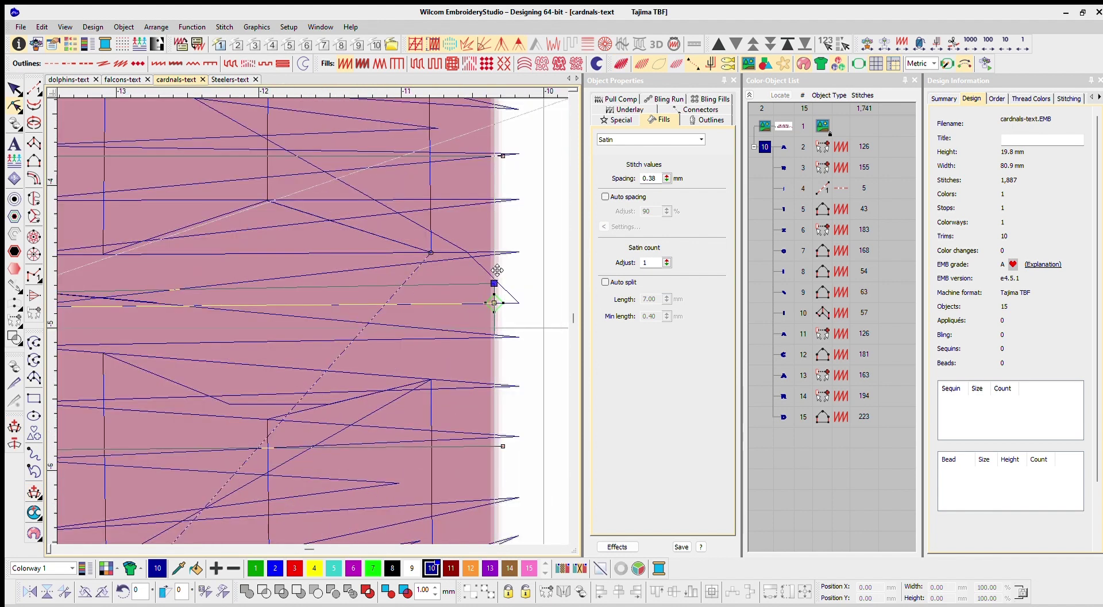
pyautogui.scroll(-10, 497, 269)
pyautogui.press('Escape')
# Digitize the I of CARDINALS as one satin shape, including its pointed upper serif.
pyautogui.hscroll(4, 80, 153)
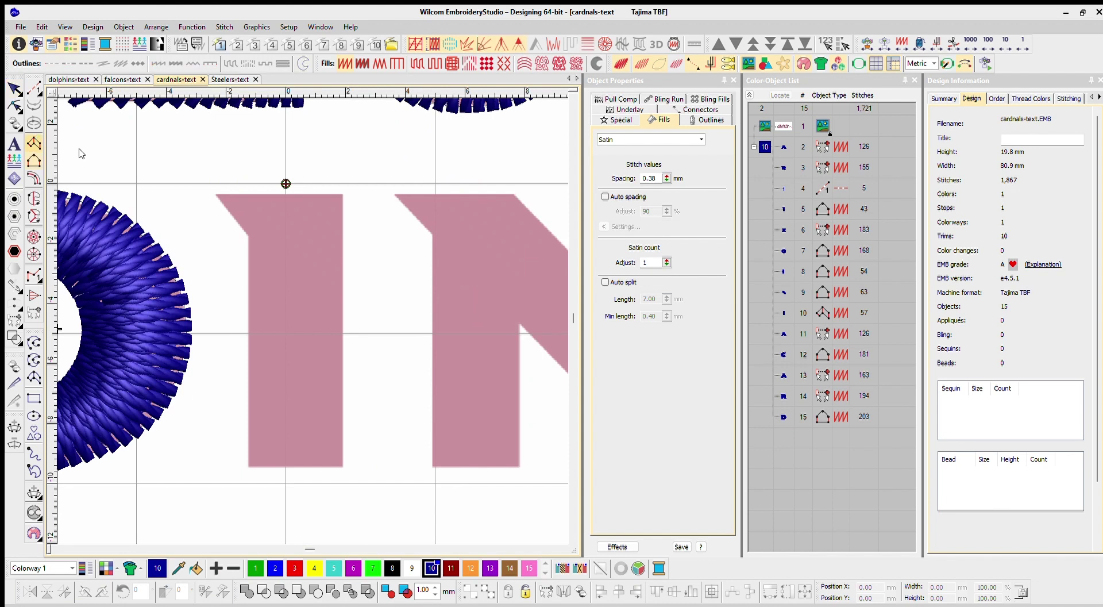
pyautogui.click(249, 236)
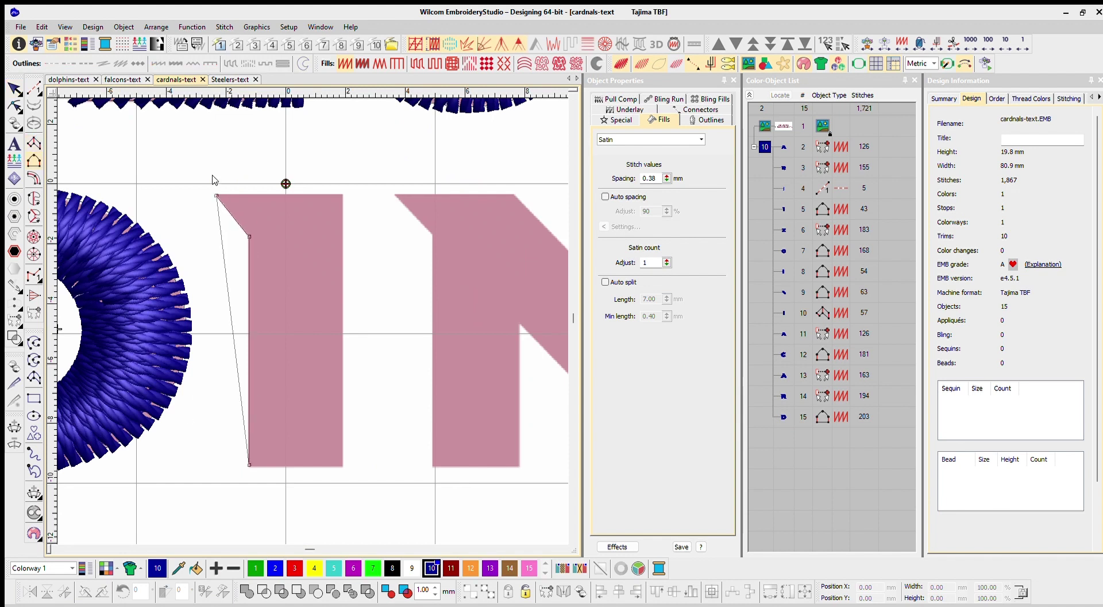
pyautogui.press('Return')
# Place a copy of the ARIZONA N over the N of CARDINALS, enlarge it and nudge it into position.
pyautogui.scroll(-3, 337, 178)
pyautogui.moveTo(250, 362); pyautogui.dragTo(250, 381)
pyautogui.moveTo(275, 348); pyautogui.dragTo(303, 298)
pyautogui.scroll(4, 162, 409)
pyautogui.press('t')
pyautogui.press('Left')
pyautogui.scroll(-5, 332, 195)
# Place a copy of the A over the second A of CARDINALS and enlarge it to about 132%.
pyautogui.press('t')
pyautogui.moveTo(517, 193); pyautogui.dragTo(411, 288)
pyautogui.moveTo(459, 253); pyautogui.dragTo(481, 303)
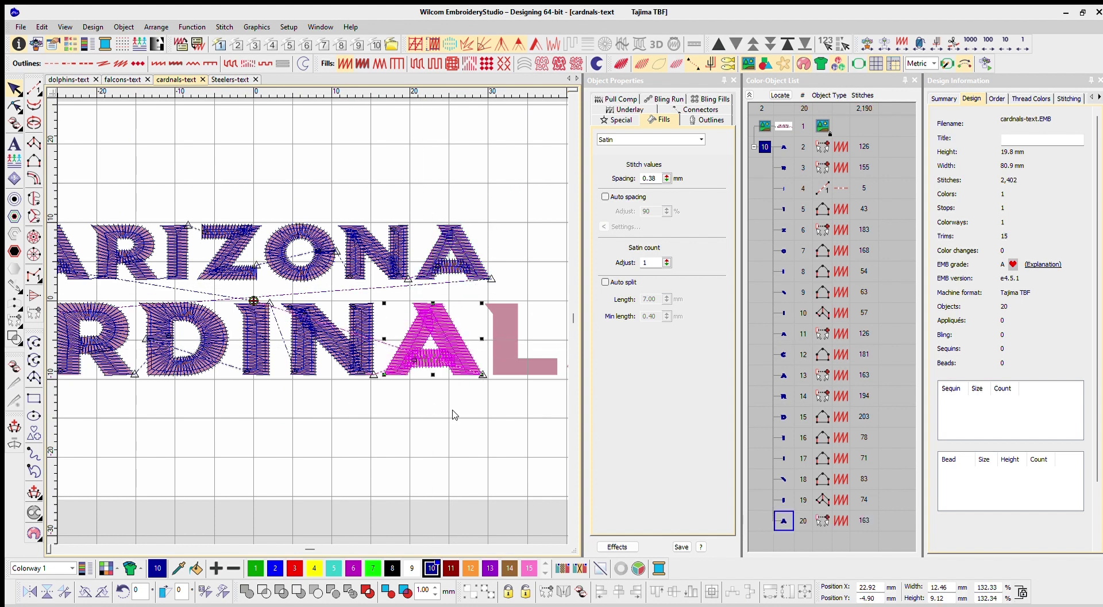
pyautogui.press('t')
pyautogui.press('Escape')
# Digitize the L of CARDINALS as one satin shape, tracing its outer and inner edges.
pyautogui.scroll(6, 221, 213)
pyautogui.click(224, 226)
pyautogui.click(223, 455)
pyautogui.click(467, 456)
pyautogui.click(318, 182)
pyautogui.click(318, 393)
pyautogui.click(468, 393)
pyautogui.press('Return')
# Trace one long edge of the S of CARDINALS from the inside of its lower end to its upper tip.
pyautogui.scroll(-2, 308, 308)
pyautogui.scroll(2, 286, 295)
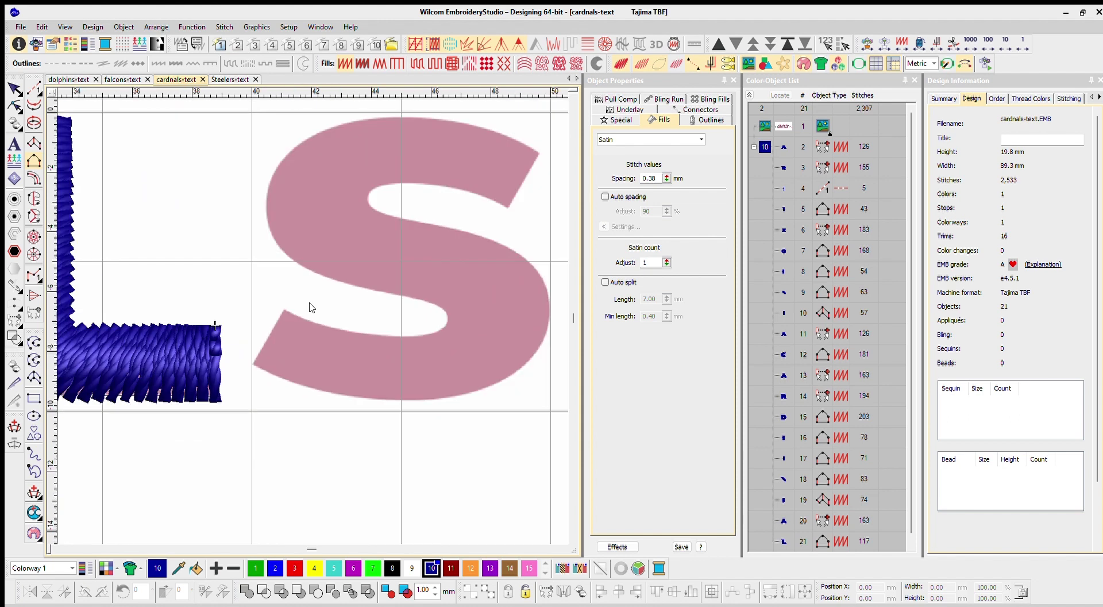
pyautogui.click(429, 333)
pyautogui.click(446, 319)
pyautogui.click(405, 295)
pyautogui.click(328, 278)
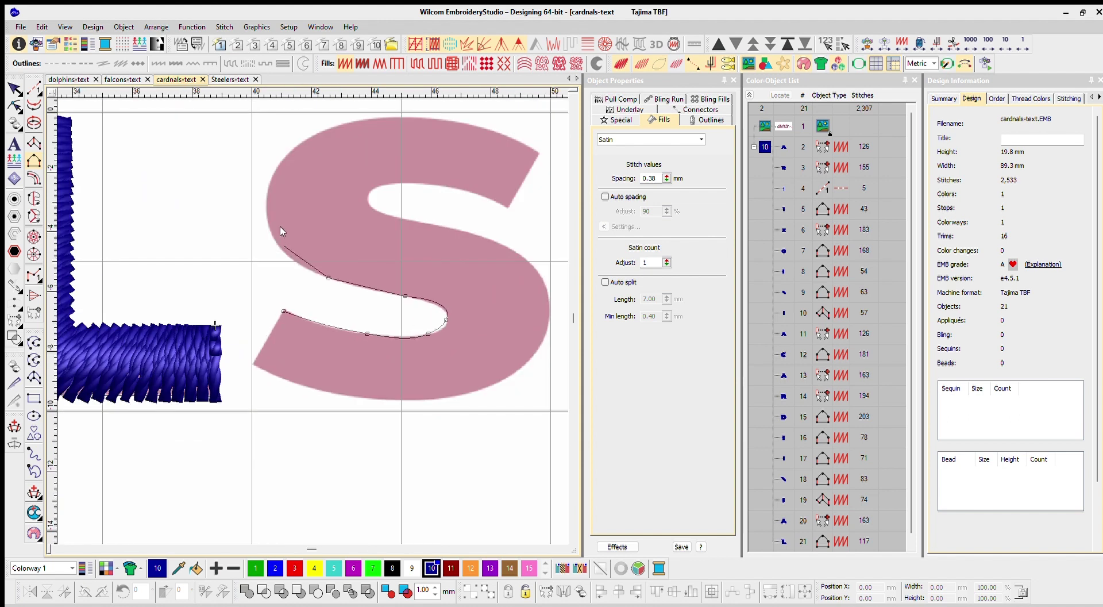
pyautogui.click(264, 198)
pyautogui.click(303, 140)
pyautogui.scroll(2, 303, 141)
pyautogui.click(365, 219)
pyautogui.click(500, 248)
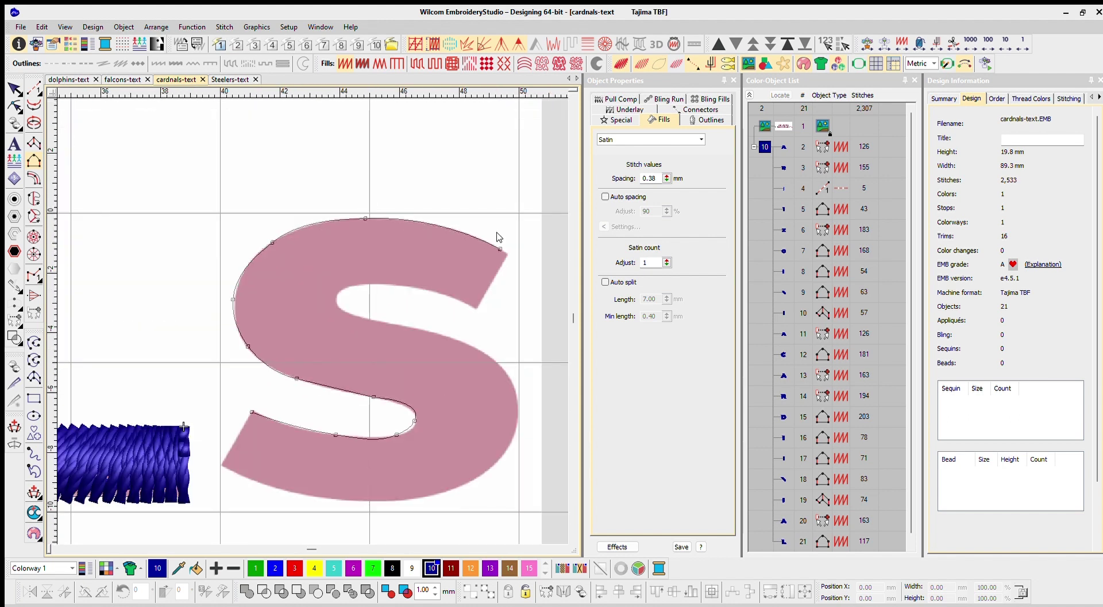
# Trace the opposite edge of the S from its lower tip to its upper end and complete the satin shape.
pyautogui.click(223, 468)
pyautogui.click(327, 497)
pyautogui.click(416, 497)
pyautogui.click(489, 471)
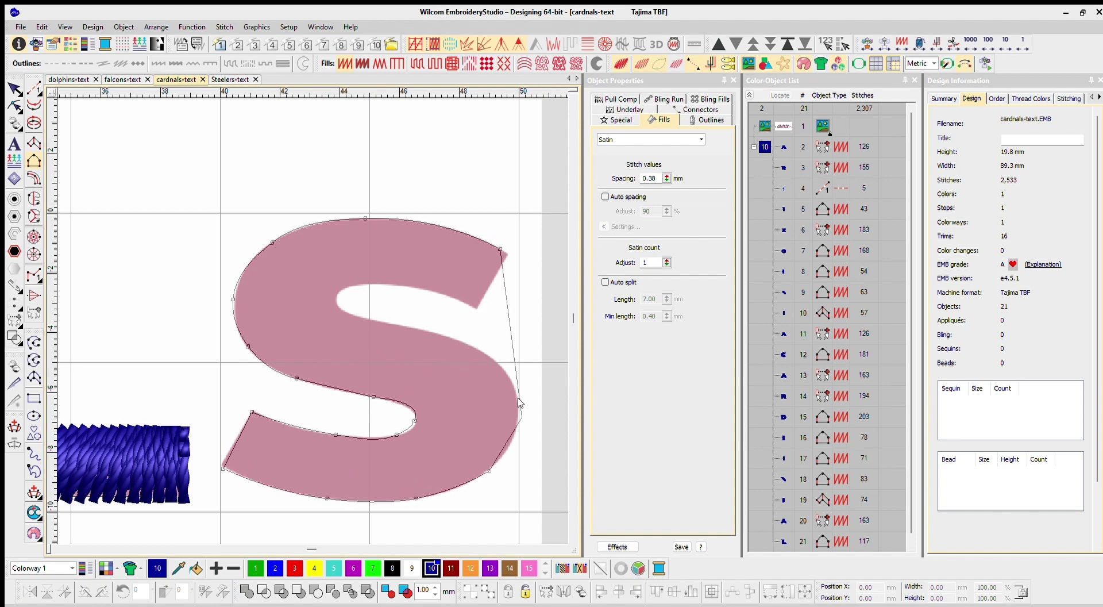
pyautogui.click(512, 380)
pyautogui.click(403, 326)
pyautogui.click(340, 310)
pyautogui.click(336, 298)
pyautogui.click(472, 307)
pyautogui.press('Return')
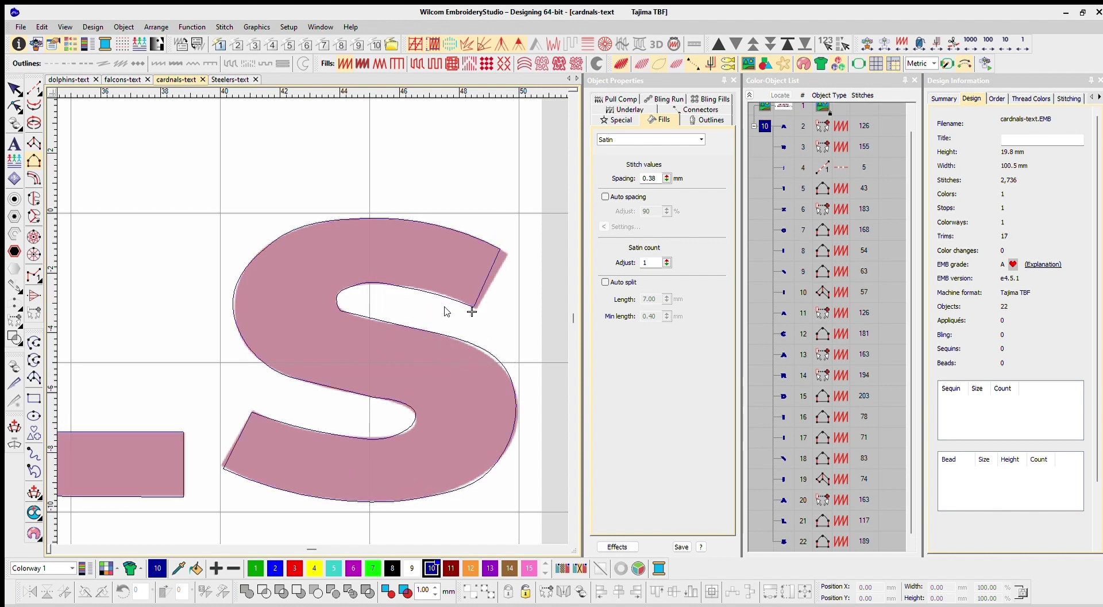
# Add stitch-angle lines through the remaining curves of the S and open the underlay settings.
pyautogui.click(406, 419)
pyautogui.click(522, 424)
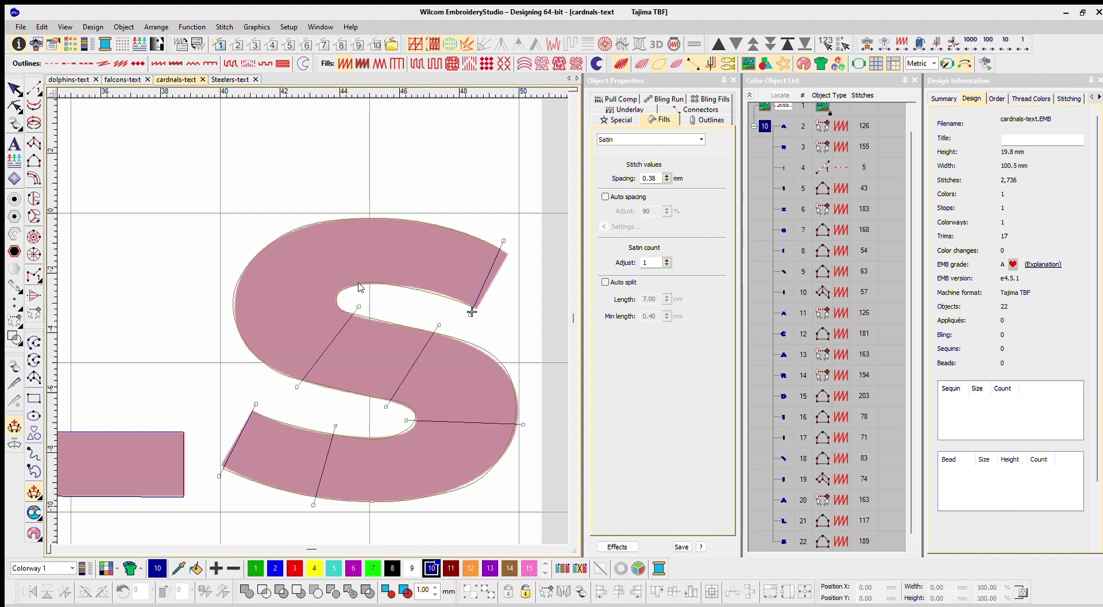
pyautogui.press('Return')
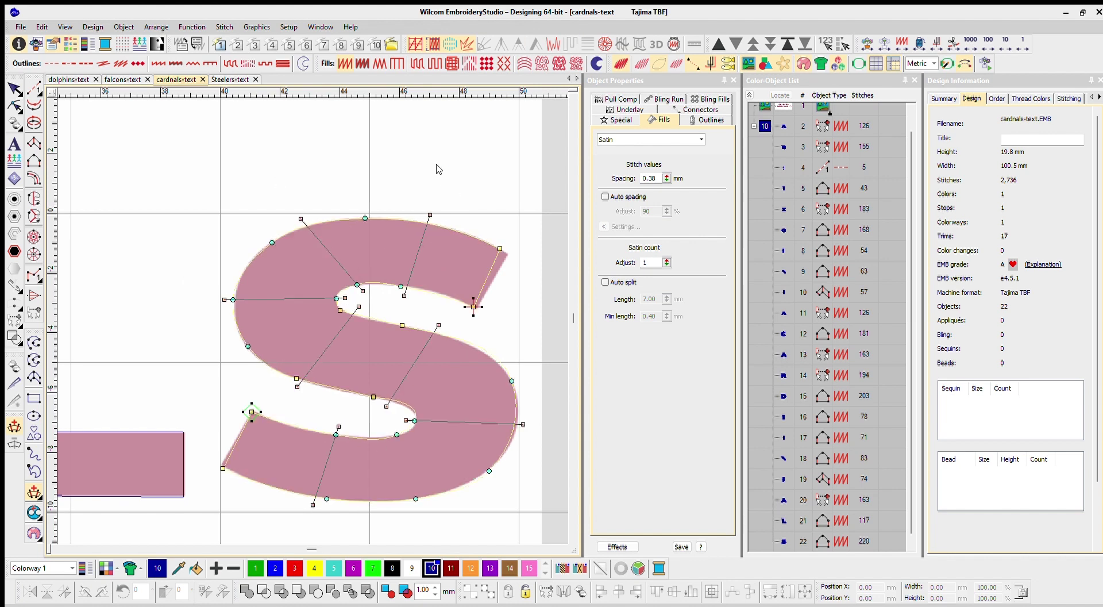
pyautogui.press('0')
pyautogui.click(626, 109)
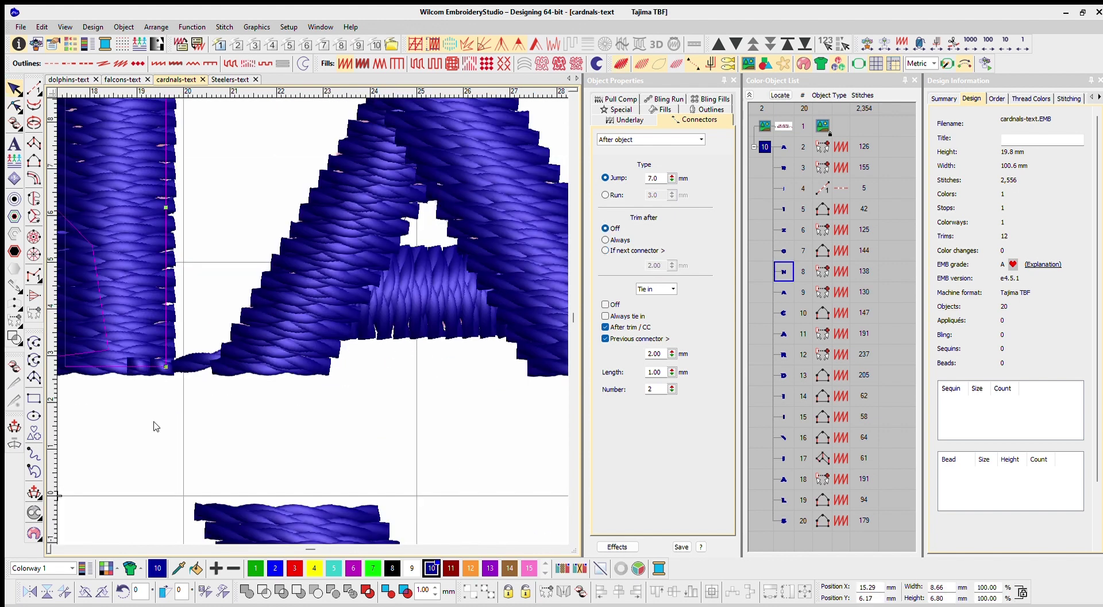
# Reposition the start and end points of the first A of CARDINALS so it connects closely to its neighbouring letters.
pyautogui.press('0')
pyautogui.scroll(3, 318, 299)
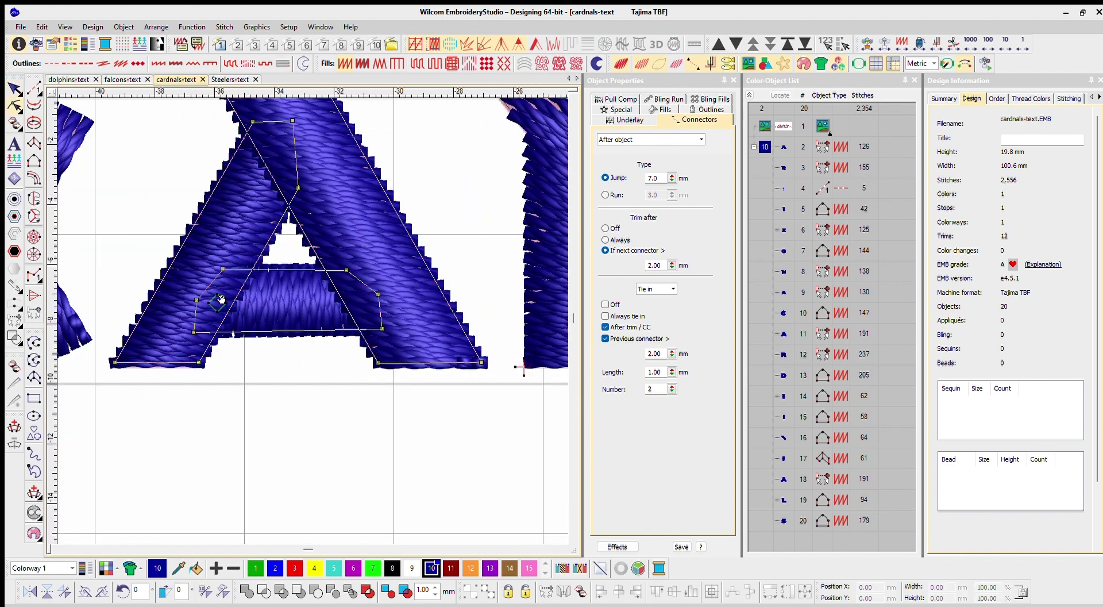
pyautogui.scroll(-3, 318, 299)
pyautogui.scroll(1, 307, 300)
pyautogui.scroll(1, 308, 300)
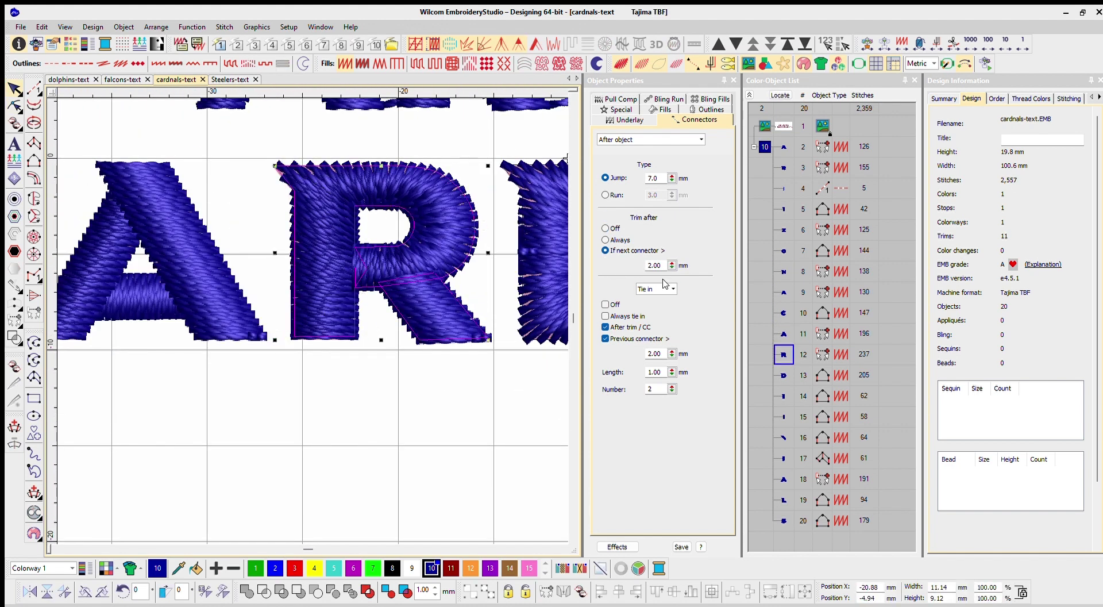
# Reposition the start and end points of the D so it joins the R and the I with short connectors.
pyautogui.scroll(-2, 402, 305)
pyautogui.click(482, 310)
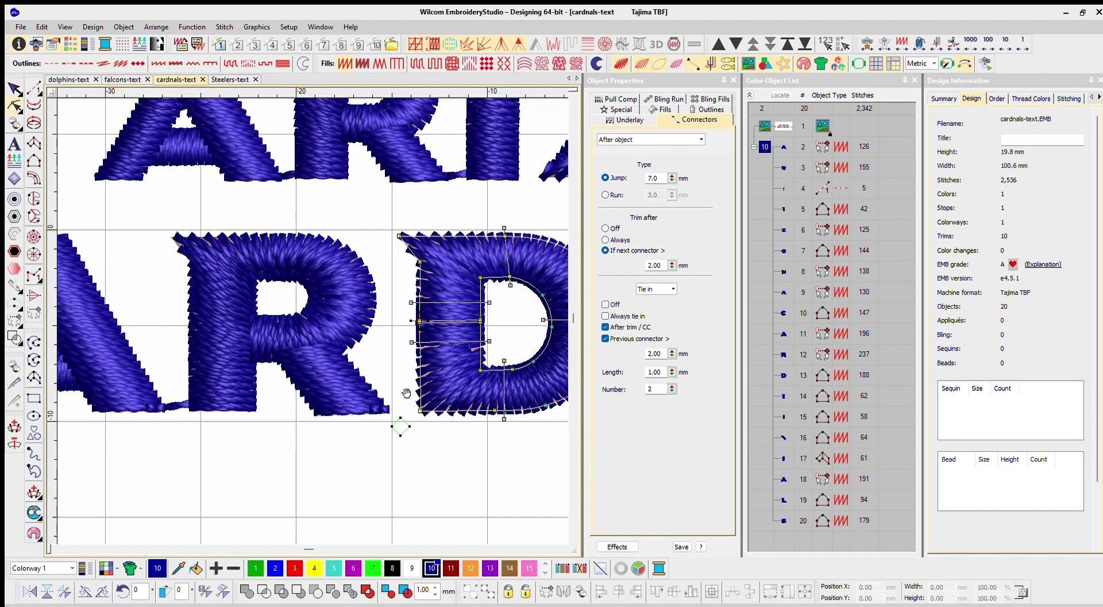
pyautogui.moveTo(406, 393); pyautogui.dragTo(287, 401)
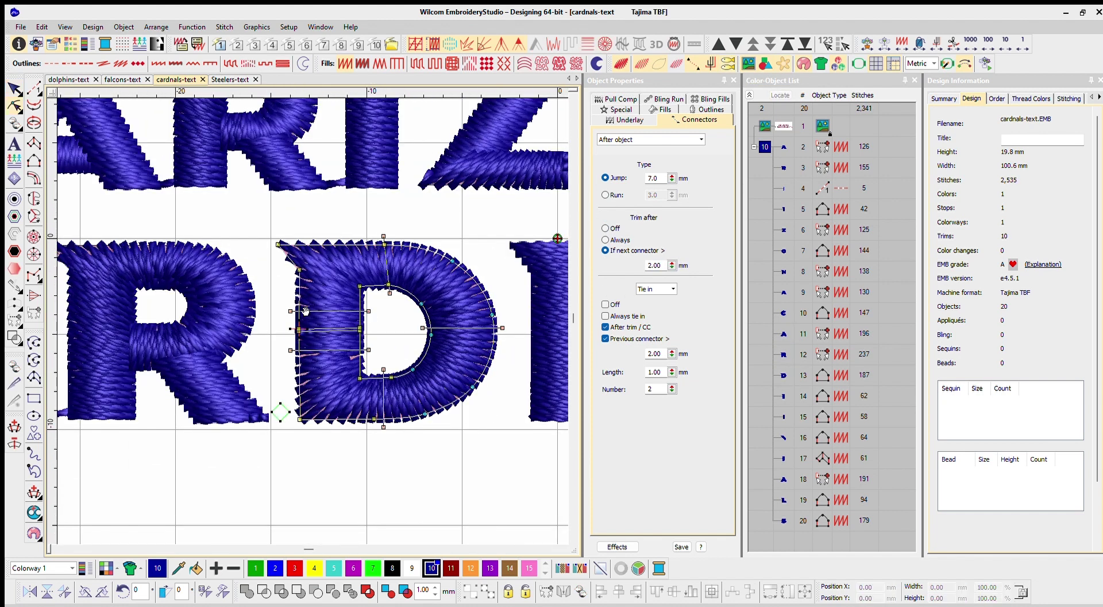
pyautogui.moveTo(305, 311); pyautogui.dragTo(47, 246)
# Branch the N of CARDINALS into one object and connect the I, N and second A with short connectors.
pyautogui.click(315, 284)
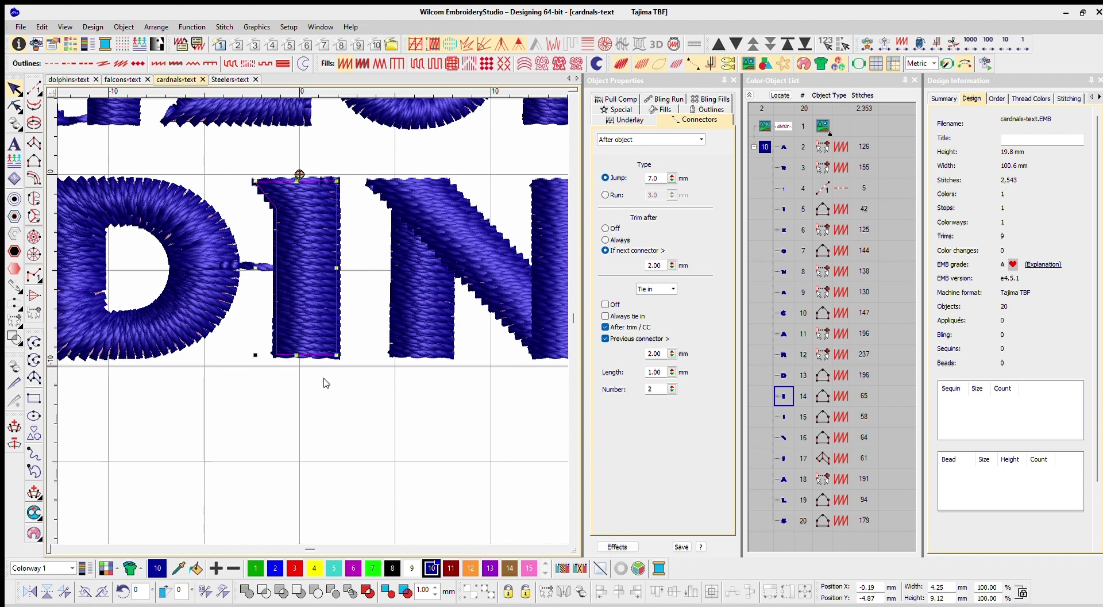
pyautogui.scroll(-2, 275, 246)
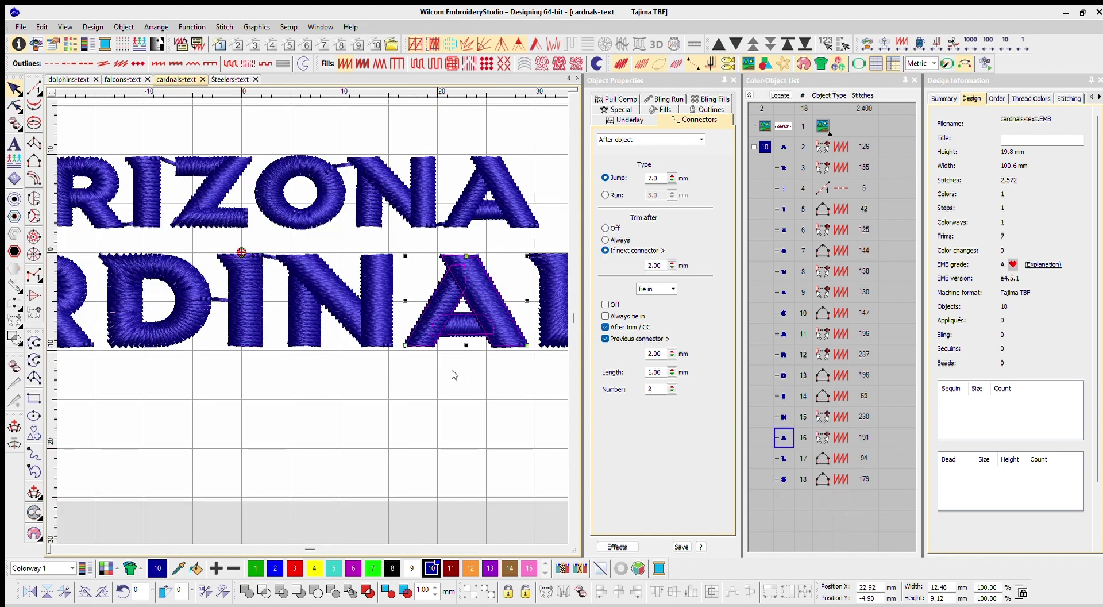
pyautogui.press('Tab')
pyautogui.scroll(-1, 367, 287)
pyautogui.scroll(2, 382, 304)
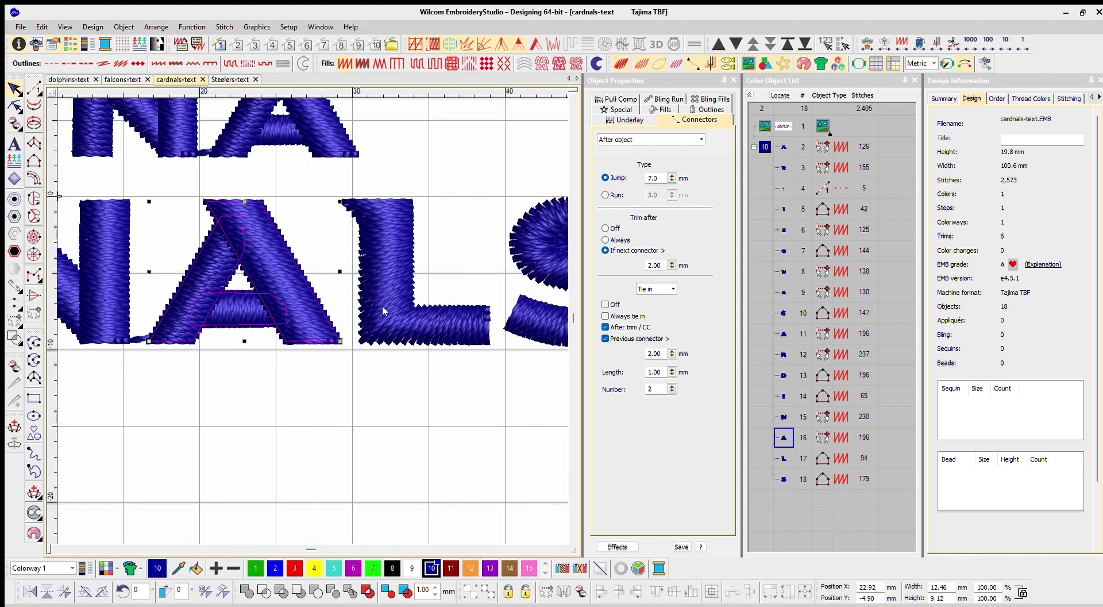
# Reposition the start and end points of the L and S to shorten the connectors at the end of CARDINALS.
pyautogui.scroll(-1, 339, 345)
pyautogui.press('Tab')
pyautogui.scroll(1, 344, 286)
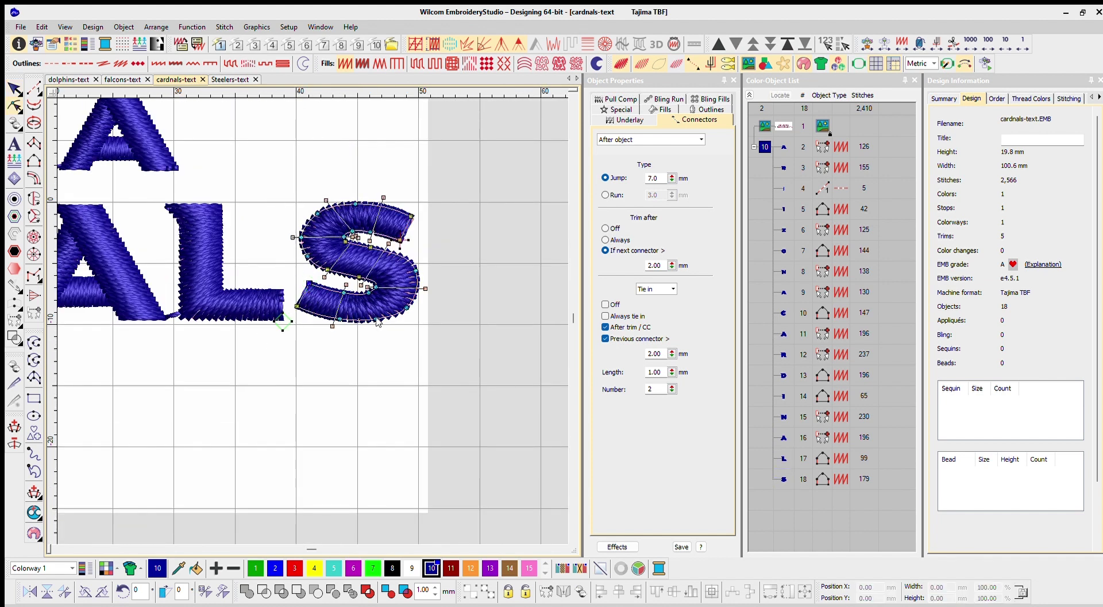
pyautogui.scroll(-2, 311, 307)
pyautogui.scroll(1, 310, 307)
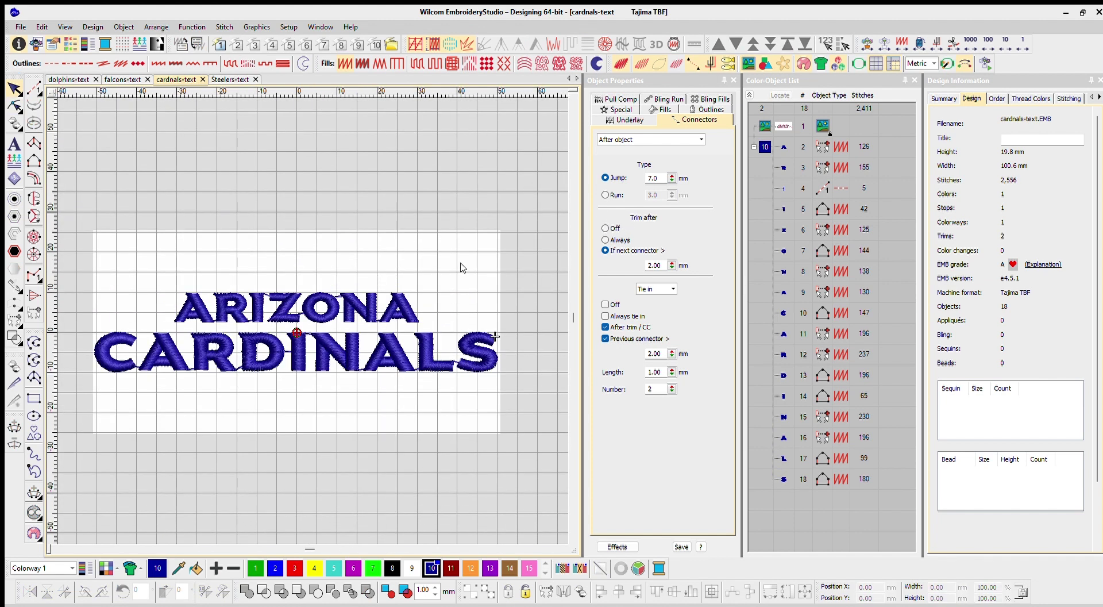
# Tighten the letter spacing of ARIZONA by shifting successive groups of trailing letters towards the start of the word.
pyautogui.scroll(1, 310, 307)
pyautogui.scroll(2, 310, 305)
pyautogui.scroll(-1, 358, 362)
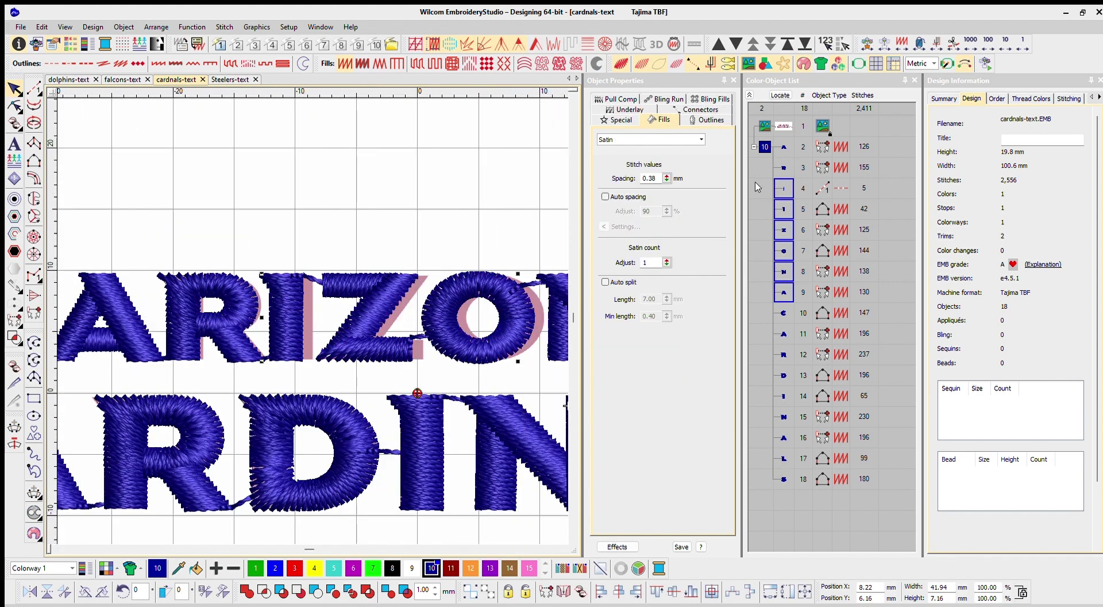
pyautogui.scroll(-1, 98, 112)
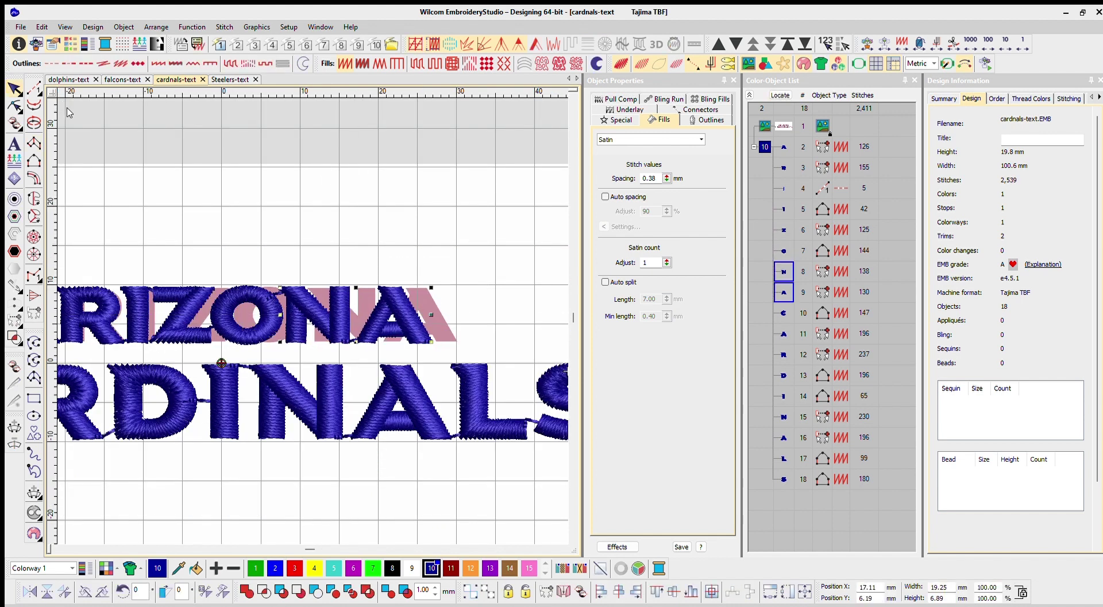
# Tighten the letter spacing of CARDINALS by moving the letters after the C closer together.
pyautogui.scroll(-1, 530, 285)
pyautogui.click(529, 284)
pyautogui.scroll(3, 224, 345)
pyautogui.moveTo(270, 324); pyautogui.dragTo(265, 324)
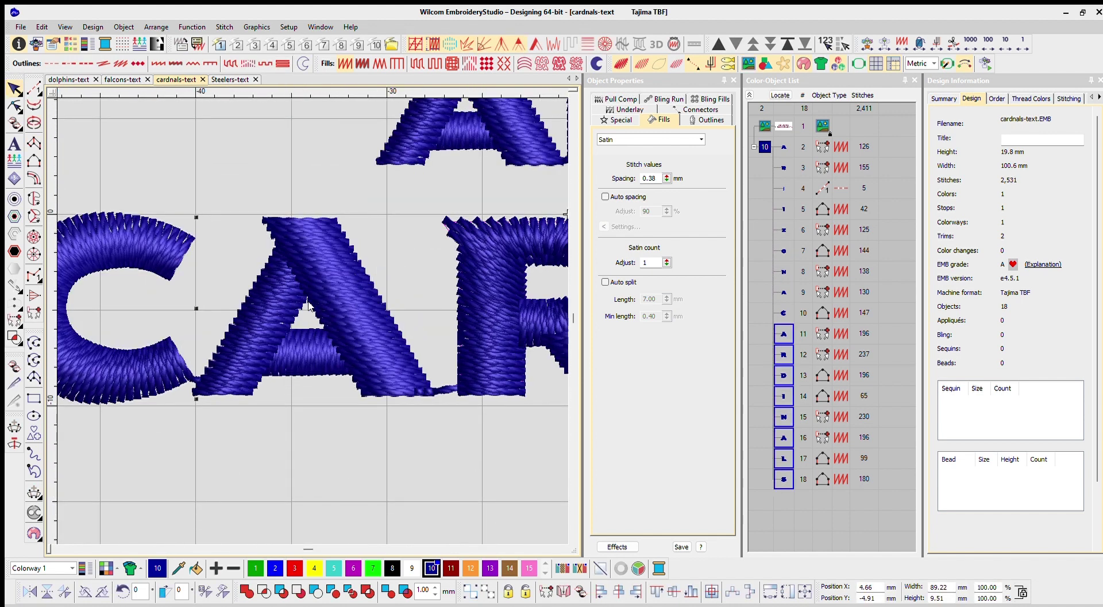
pyautogui.scroll(-2, 364, 424)
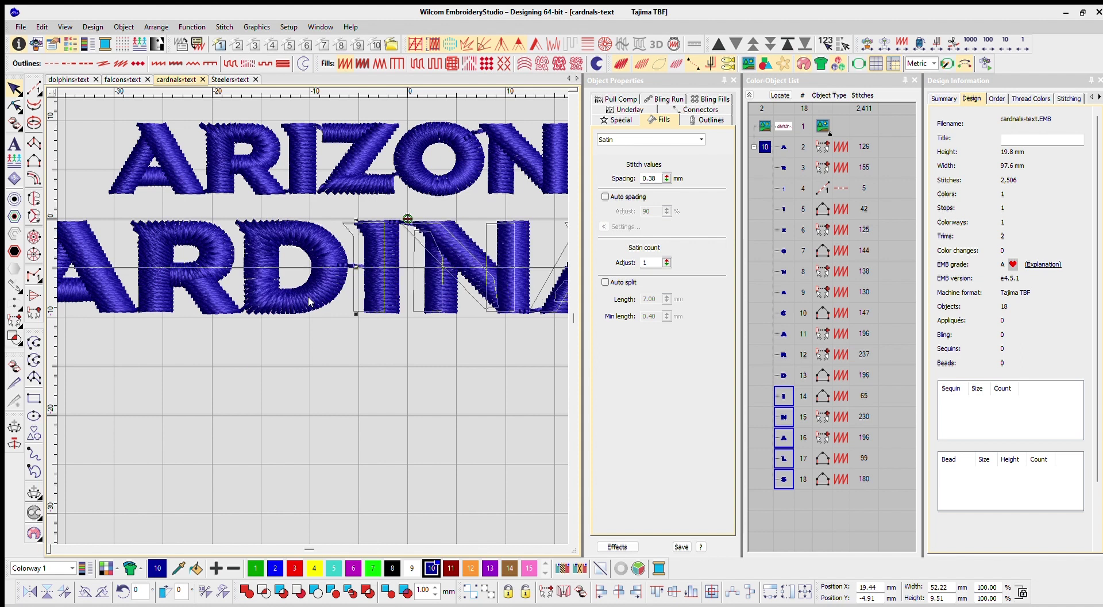
pyautogui.press('Tab')
pyautogui.scroll(2, 308, 303)
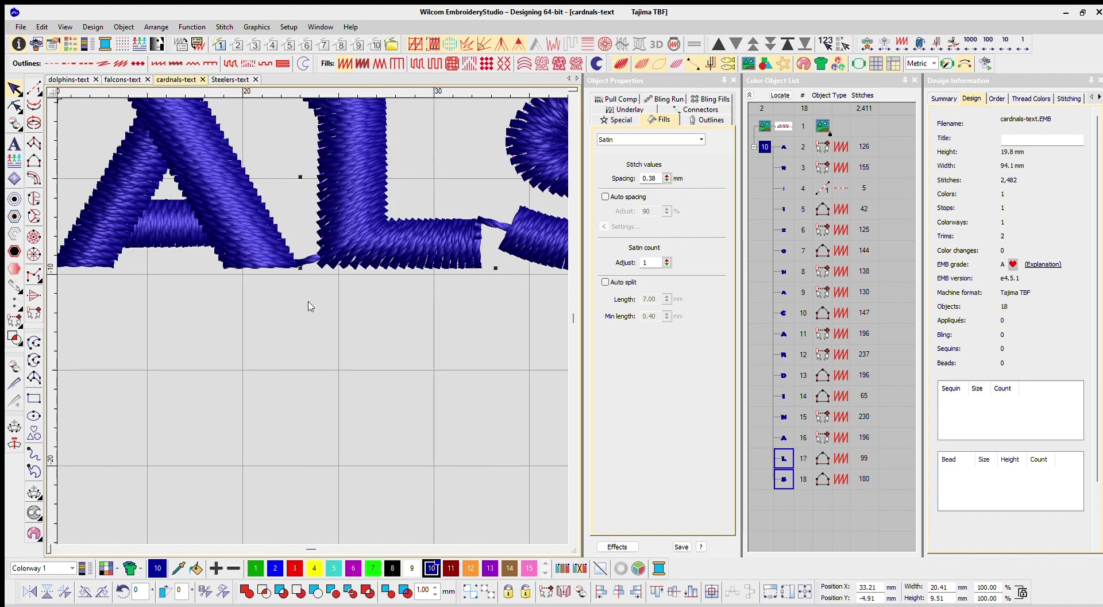
pyautogui.scroll(-2, 302, 298)
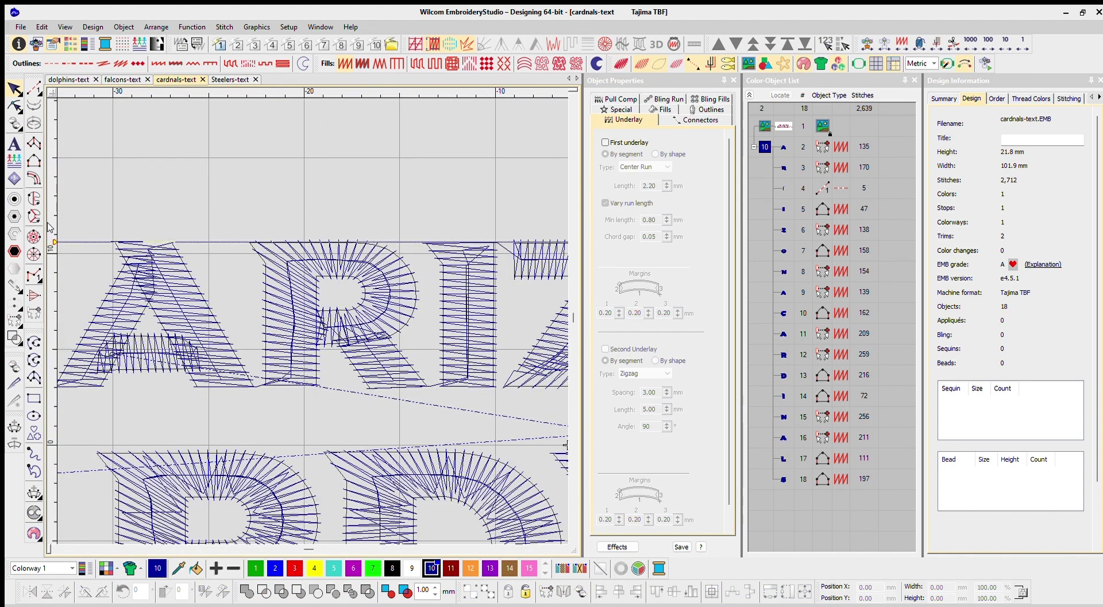
# Place a pair of horizontal guide lines along the top of ARIZONA and fit the R's height to them.
pyautogui.scroll(-2, 367, 276)
pyautogui.scroll(4, 368, 276)
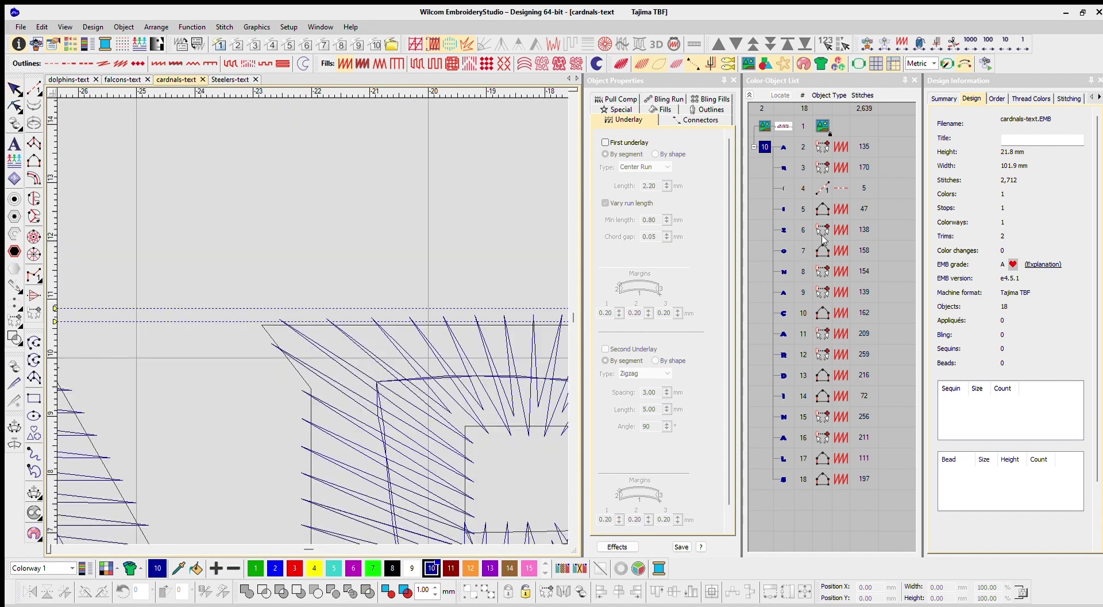
pyautogui.click(367, 270)
pyautogui.scroll(-2, 457, 282)
pyautogui.scroll(2, 457, 283)
# Stretch the Z to the upper guide lines and place guides along the ARIZONA baseline and the top of CARDINALS.
pyautogui.click(345, 276)
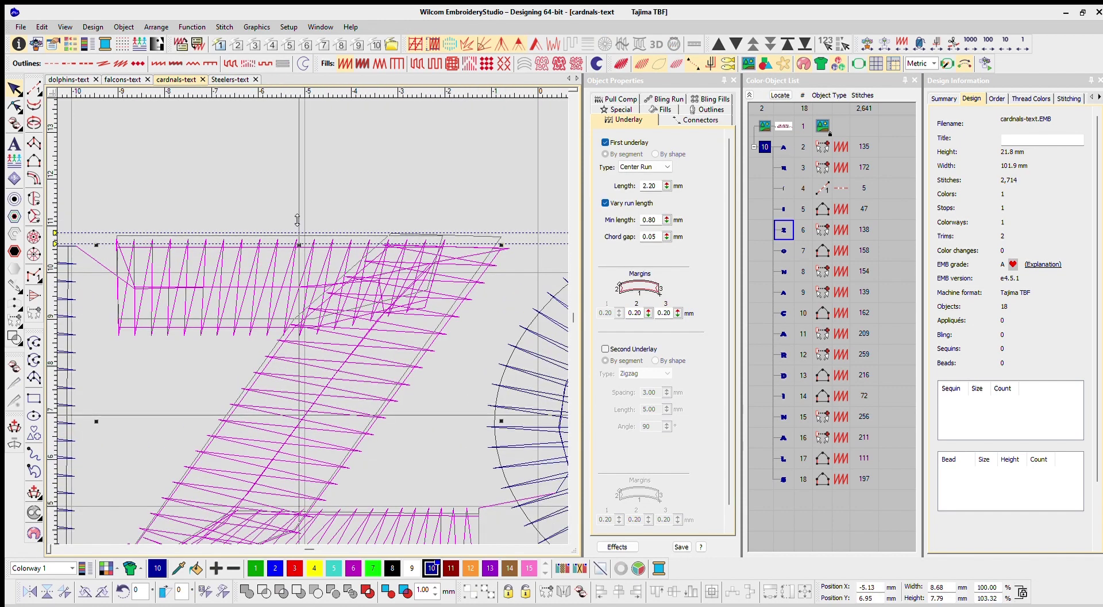
pyautogui.scroll(-2, 345, 276)
pyautogui.scroll(3, 50, 205)
pyautogui.scroll(-2, 141, 180)
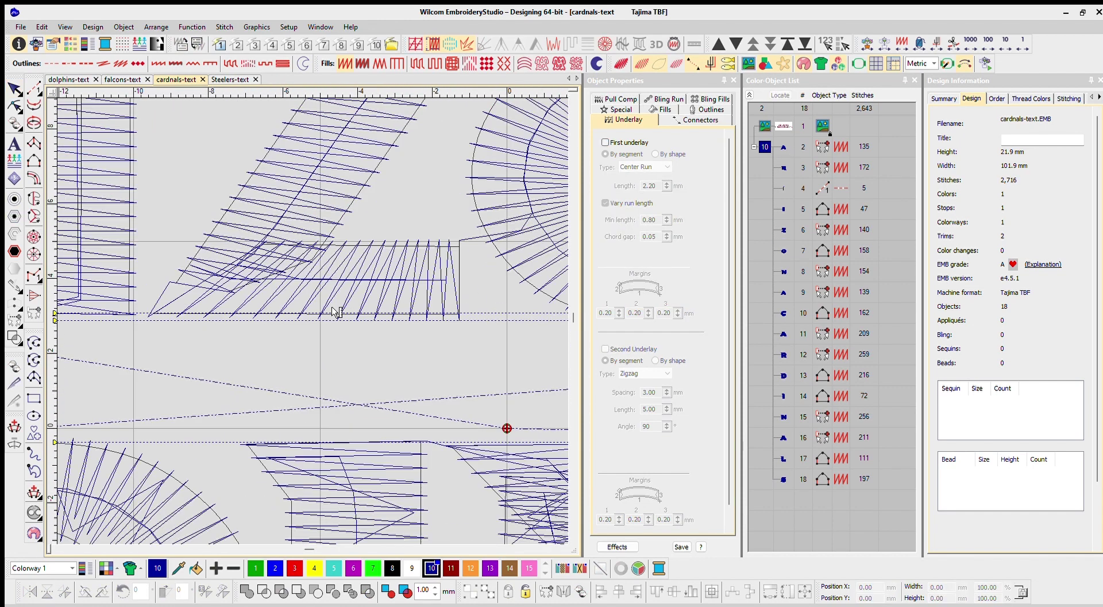
# Stretch the O of ARIZONA to fit the paired guide lines at its top and baseline.
pyautogui.click(315, 290)
pyautogui.scroll(2, 315, 291)
pyautogui.scroll(-2, 400, 315)
pyautogui.scroll(3, 400, 315)
pyautogui.moveTo(307, 241); pyautogui.dragTo(307, 253)
pyautogui.scroll(-3, 310, 270)
pyautogui.scroll(2, 460, 345)
pyautogui.scroll(2, 462, 389)
pyautogui.scroll(-3, 462, 388)
pyautogui.scroll(3, 315, 239)
# Place guide lines along the top and baseline of CARDINALS and fit the C against them.
pyautogui.click(315, 239)
pyautogui.scroll(-2, 315, 239)
pyautogui.scroll(3, 301, 248)
pyautogui.scroll(-3, 301, 248)
pyautogui.scroll(3, 301, 248)
pyautogui.scroll(-3, 345, 229)
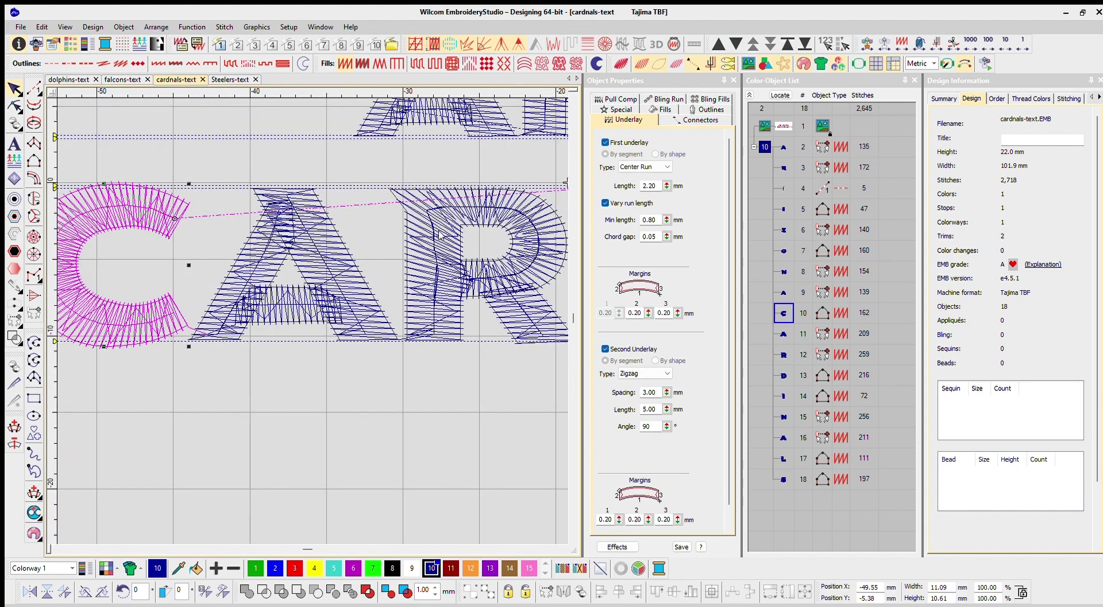
# Stretch the R of CARDINALS to fit the guide lines.
pyautogui.click(388, 175)
pyautogui.scroll(3, 387, 170)
pyautogui.scroll(-3, 387, 170)
# Fit the D of CARDINALS to the guide lines, checking its lower curve against the baseline guide.
pyautogui.click(460, 172)
pyautogui.scroll(4, 370, 345)
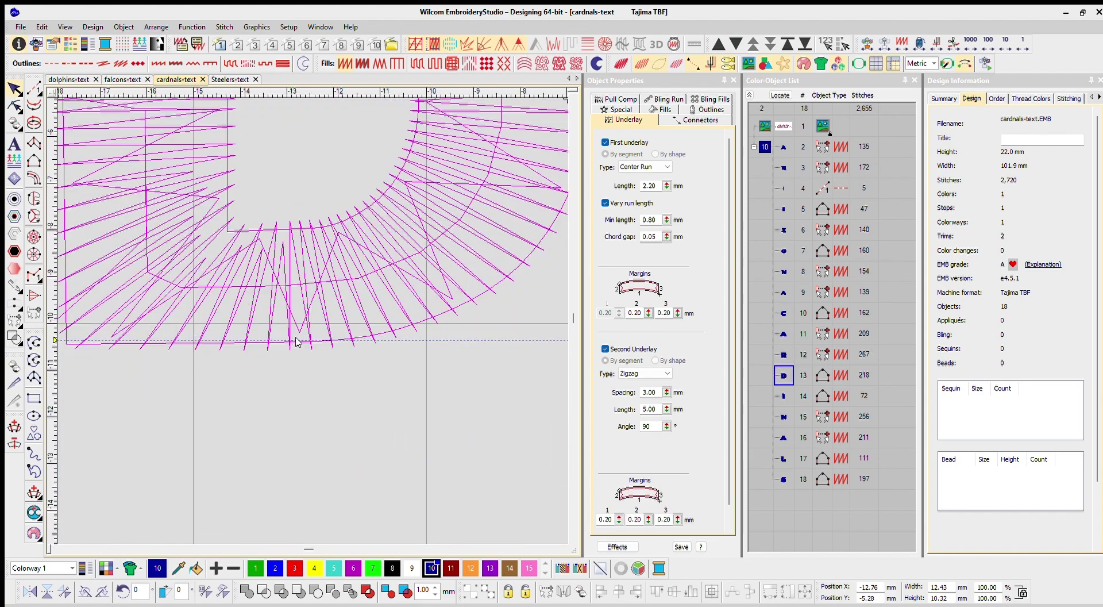
pyautogui.press('Escape')
pyautogui.scroll(3, 312, 217)
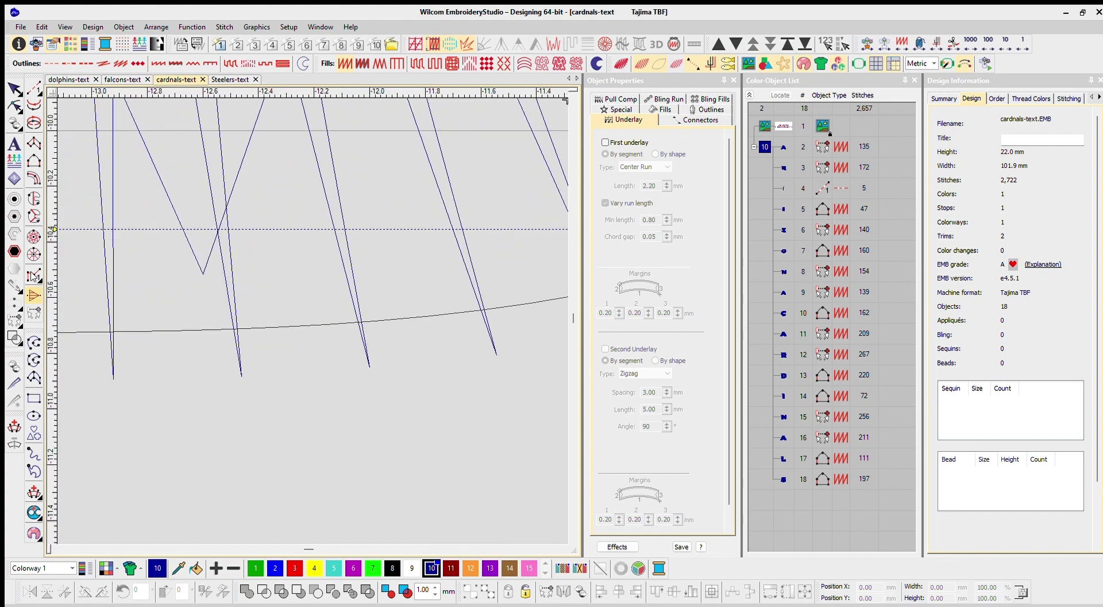
pyautogui.click(156, 332)
pyautogui.scroll(-6, 349, 138)
pyautogui.scroll(5, 282, 332)
pyautogui.scroll(-4, 308, 266)
# Fit the L and S of CARDINALS to the upper and lower guide lines.
pyautogui.press('Tab')
pyautogui.scroll(3, 308, 266)
pyautogui.scroll(-3, 311, 305)
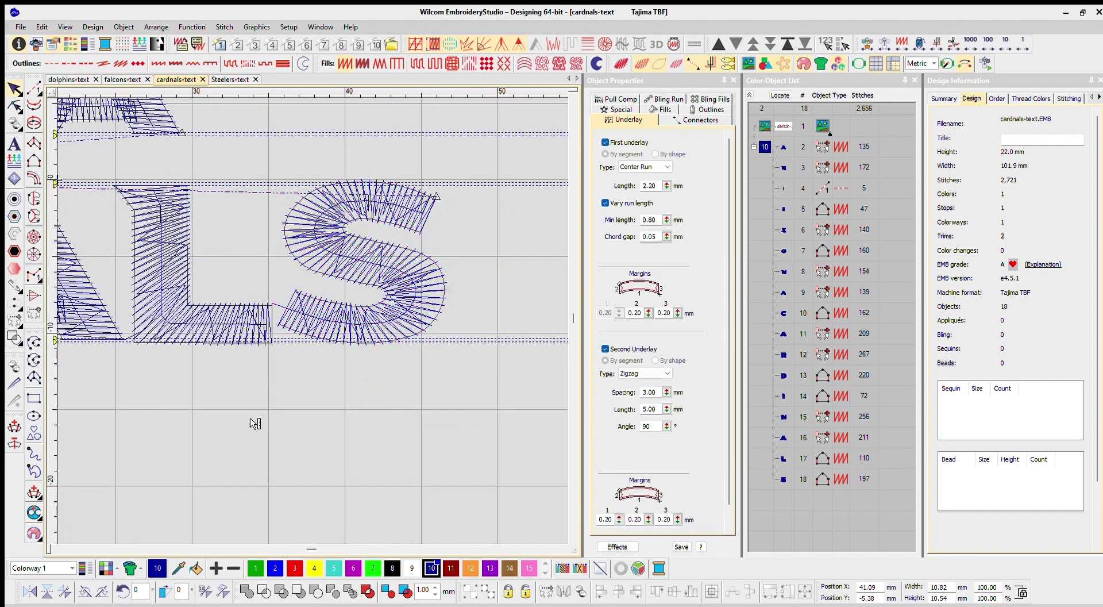
# Play the stitch-out simulation of the whole lettering and raise its speed to 4440 s/m.
pyautogui.scroll(-5, 310, 305)
pyautogui.click(984, 61)
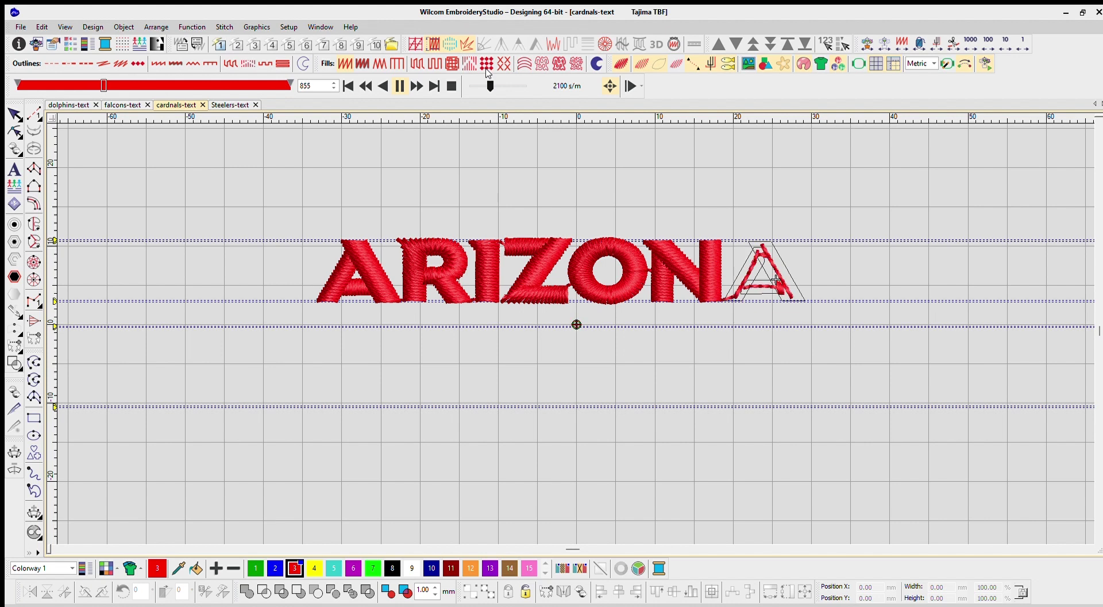
pyautogui.moveTo(490, 86); pyautogui.dragTo(497, 86)
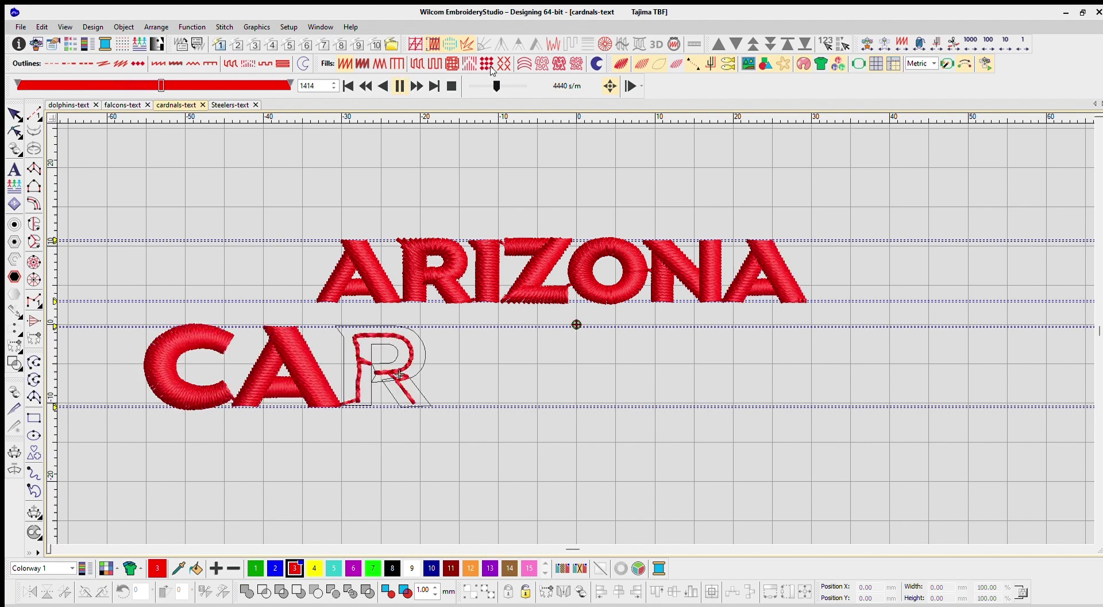